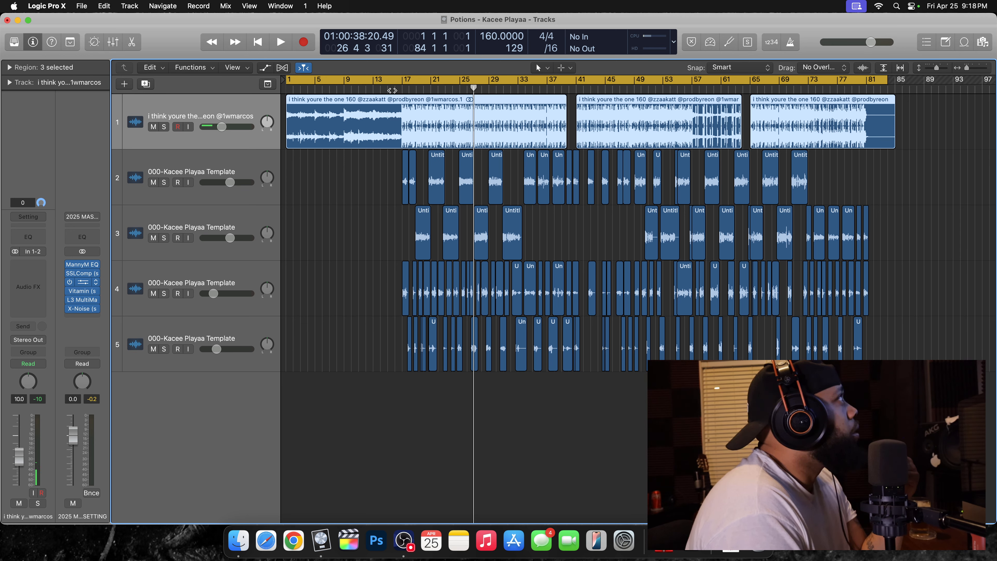
Step: Move the playhead to bar 16 and go through the lead vocal tracks 2 and 3 and vocal track 4
left_click(392, 90)
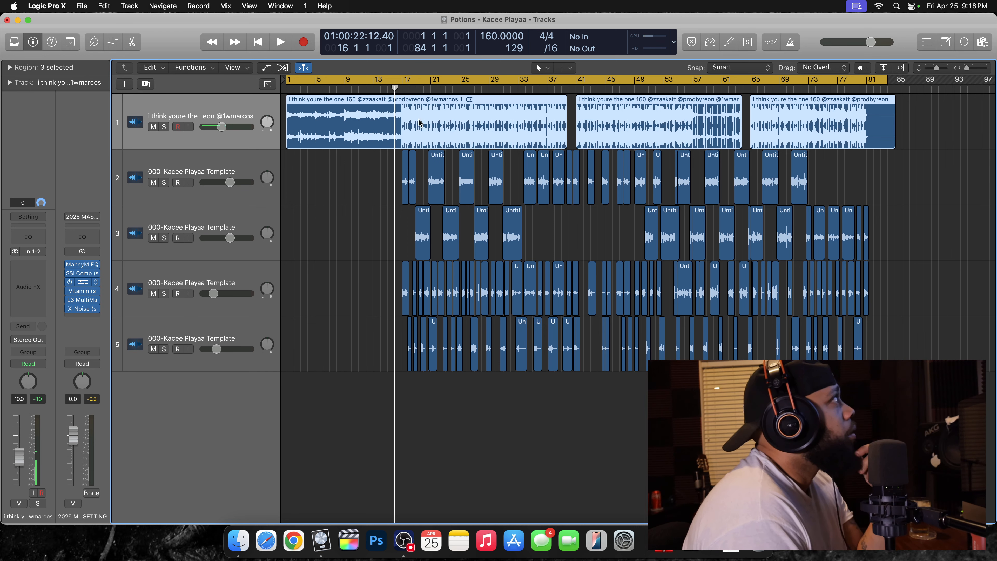
left_click(396, 177)
left_click(247, 164)
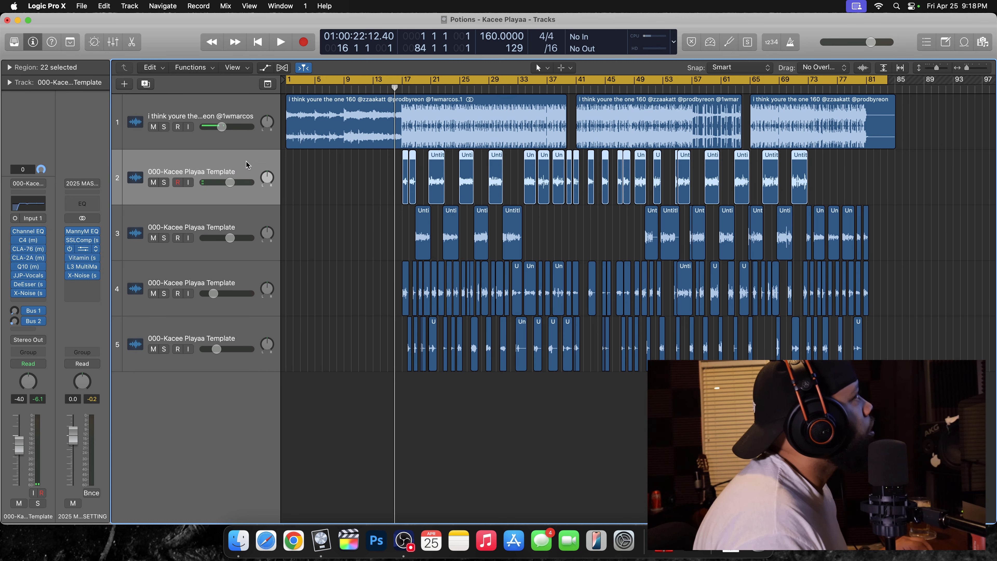
left_click(381, 168)
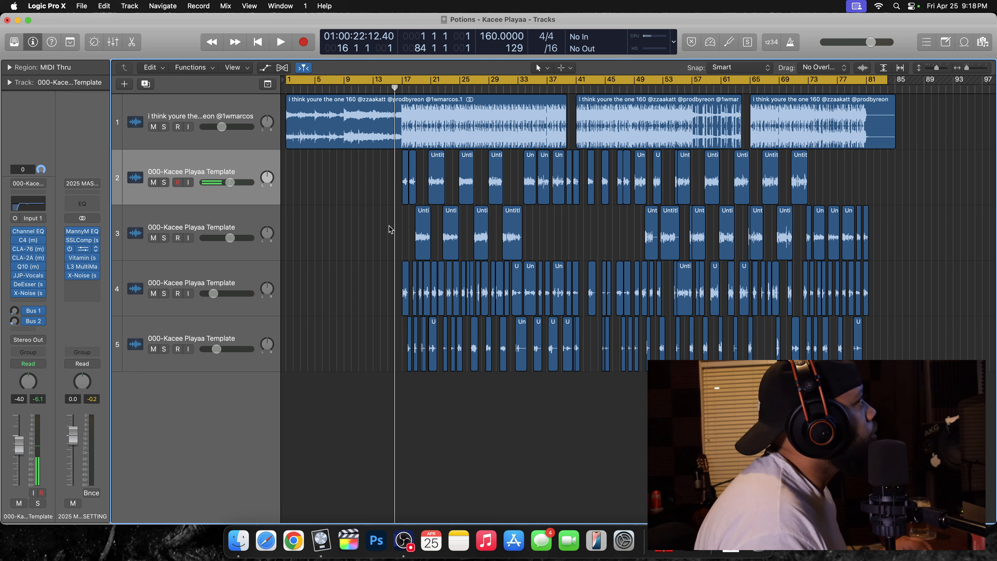
left_click(275, 242)
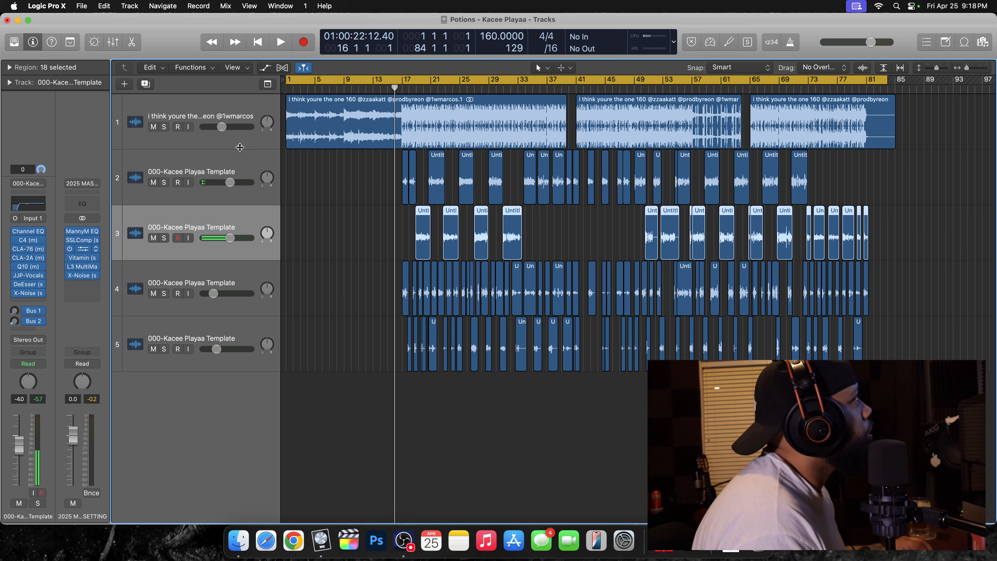
left_click(243, 161)
left_click(248, 218)
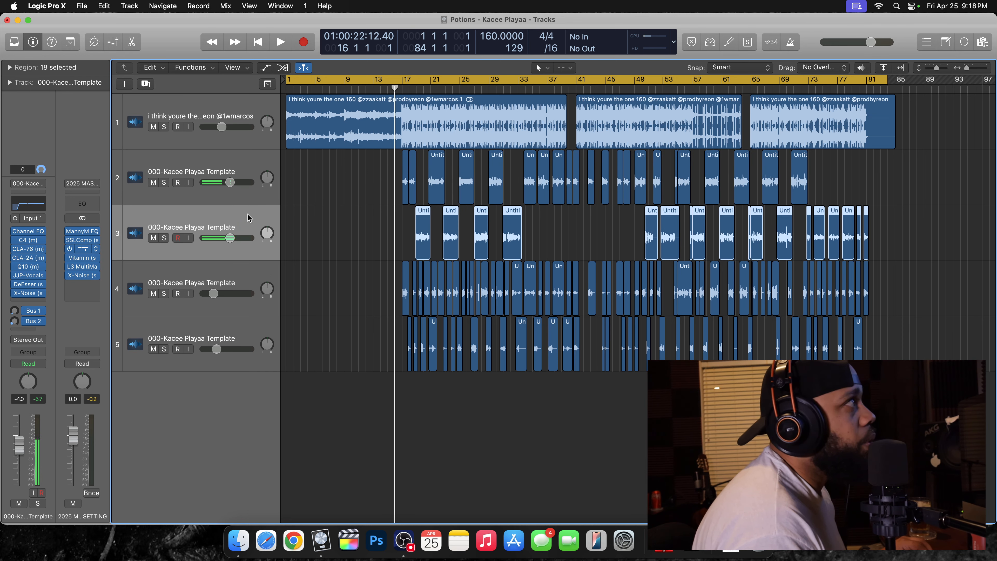
left_click(254, 275)
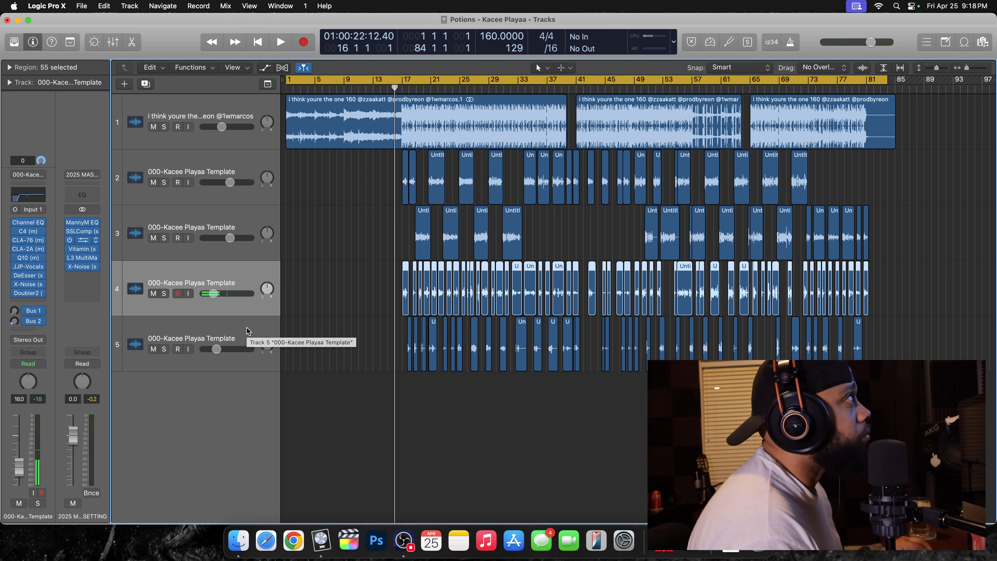
left_click(237, 151)
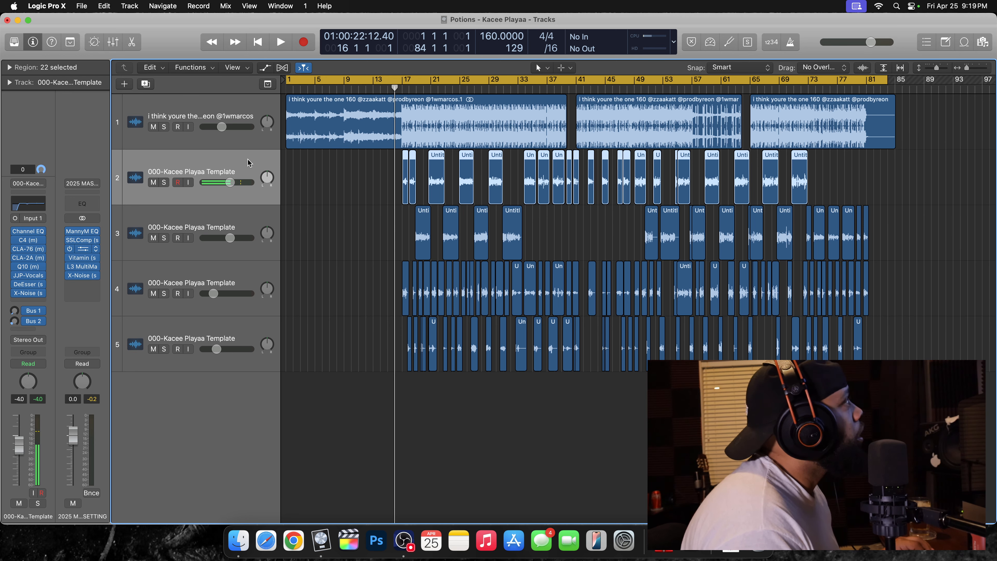
Step: Go through the session from the beat on track 1 to the vocal layers on tracks 2 to 5
left_click(241, 109)
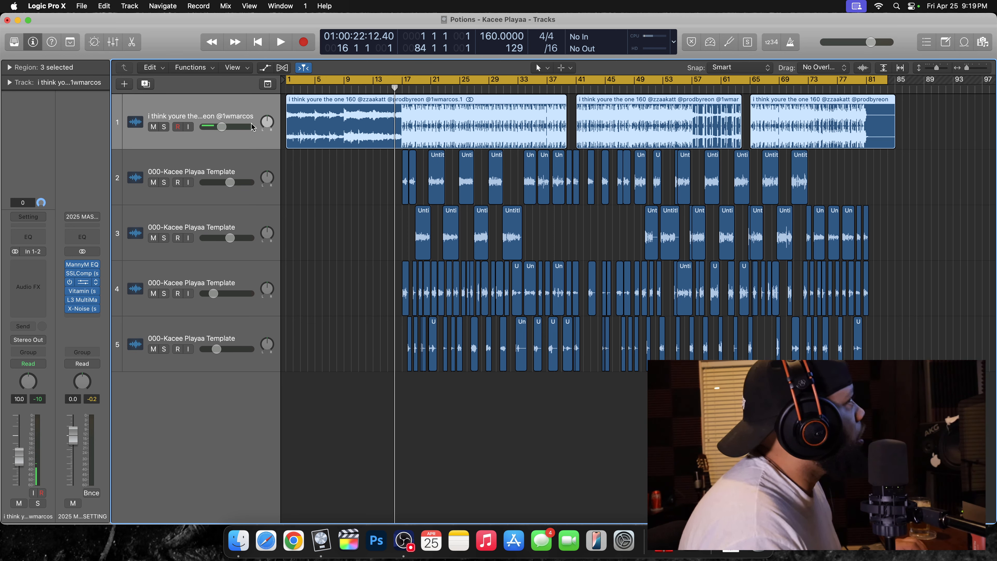
left_click(251, 169)
left_click(264, 217)
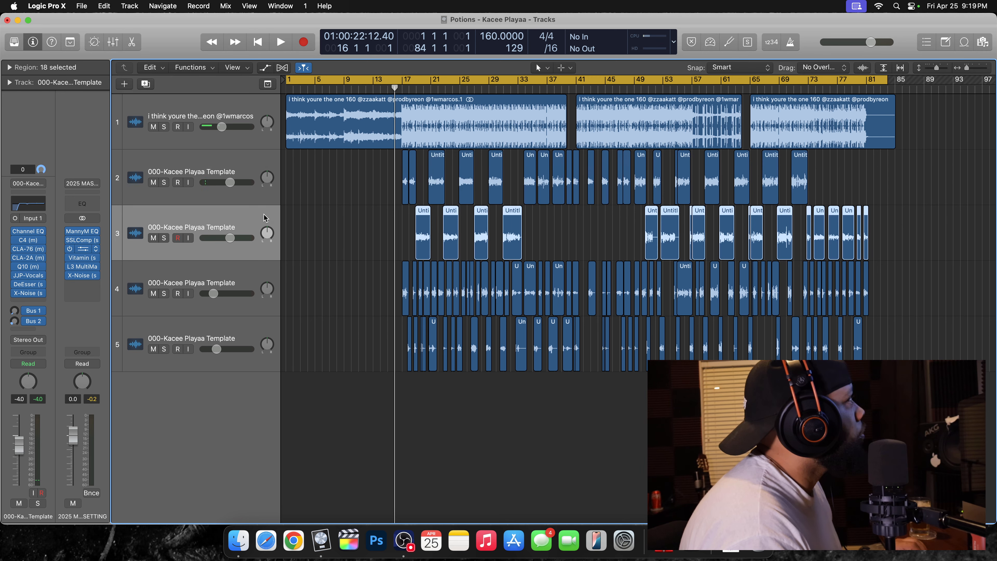
left_click(249, 162)
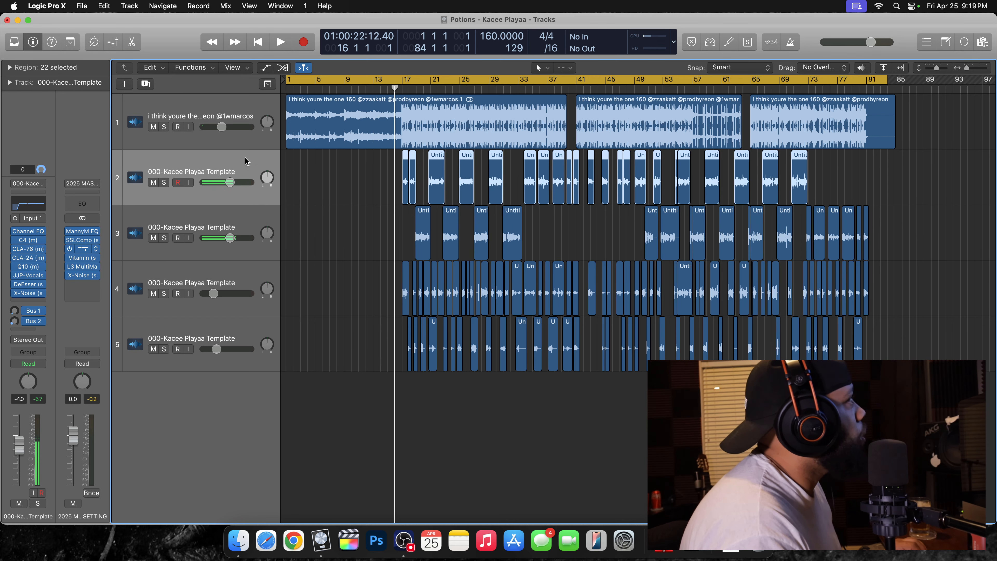
left_click(248, 269)
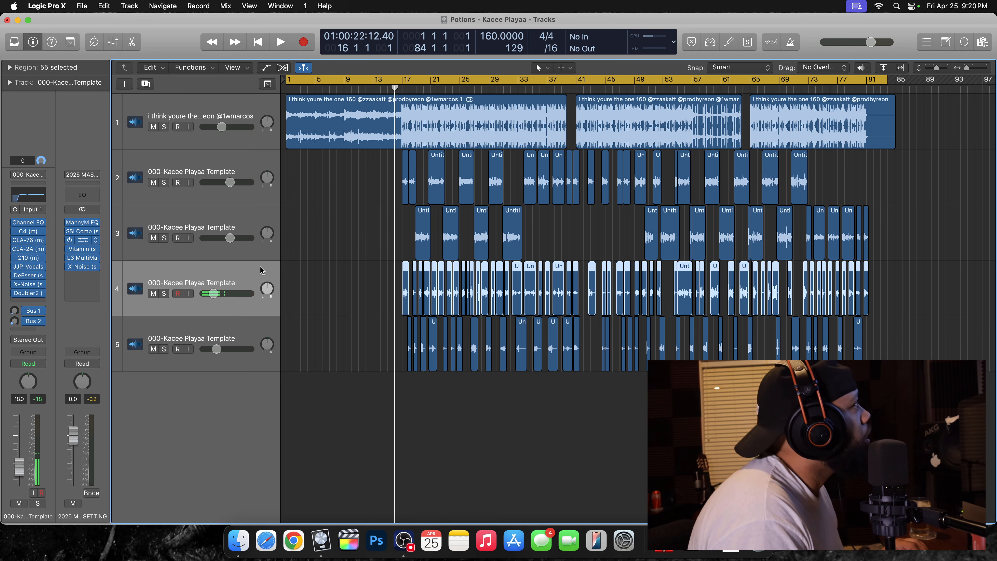
left_click(241, 334)
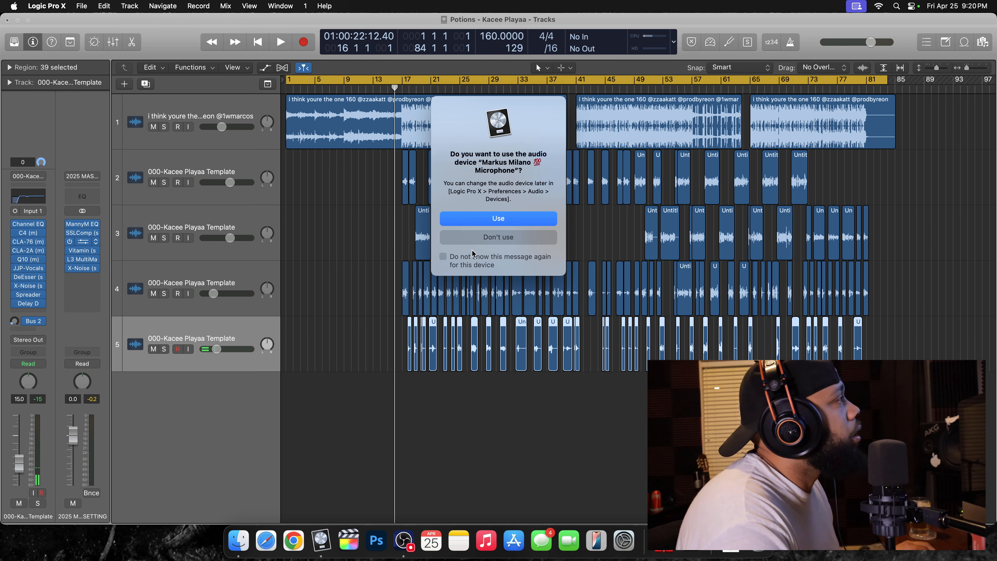
Step: Decline the newly detected microphone as audio device and return to the project with all regions deselected
left_click(471, 237)
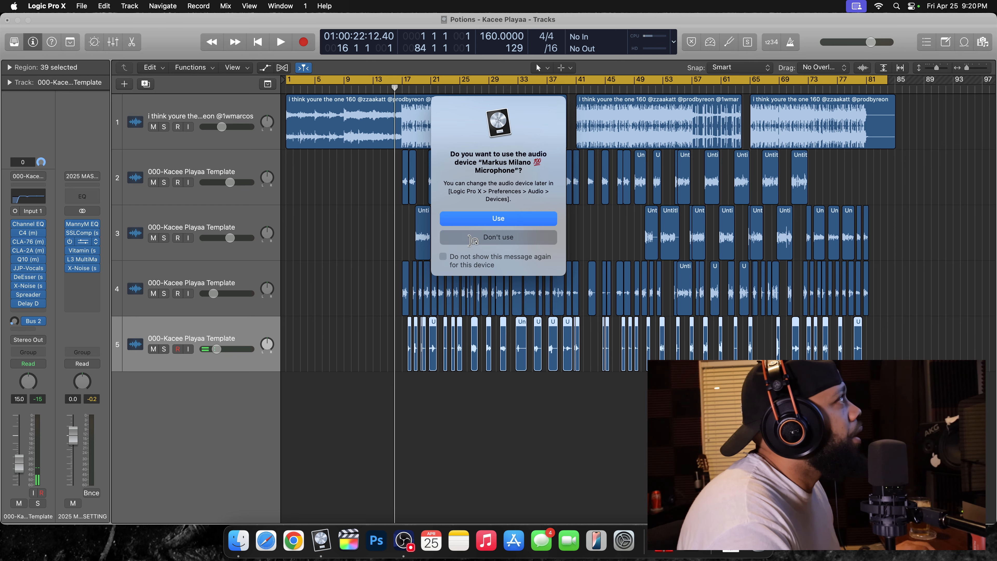
left_click(404, 540)
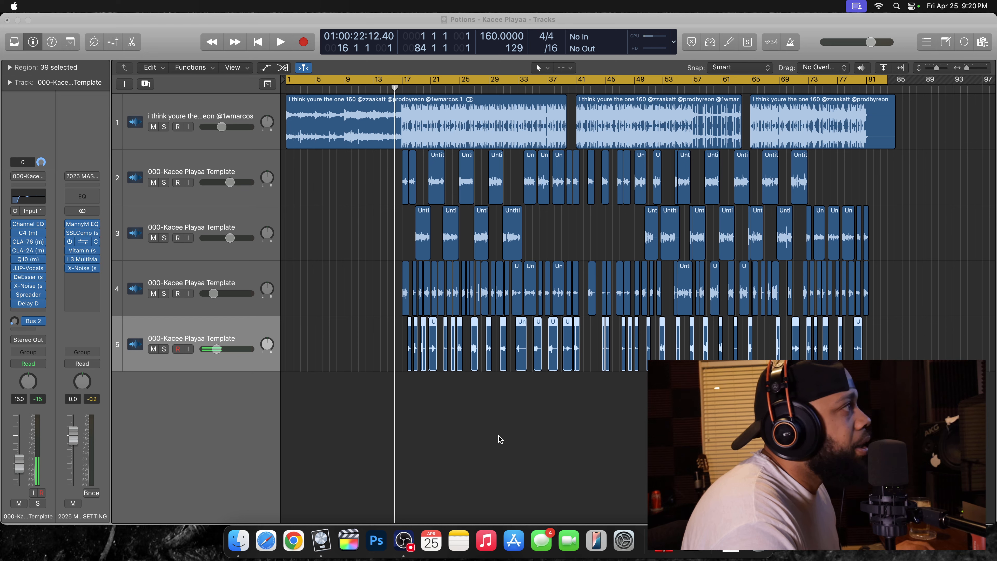
left_click(414, 424)
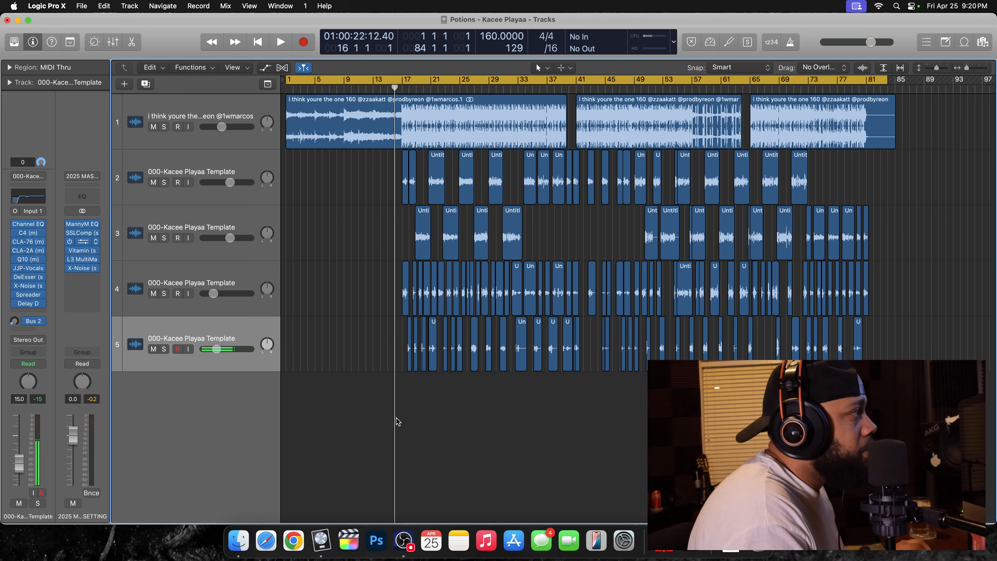
Step: Show the mixer and examine the inserts, bus sends and levels of the vocal, aux and output channels
key("x")
scroll(396, 419, "up", 5)
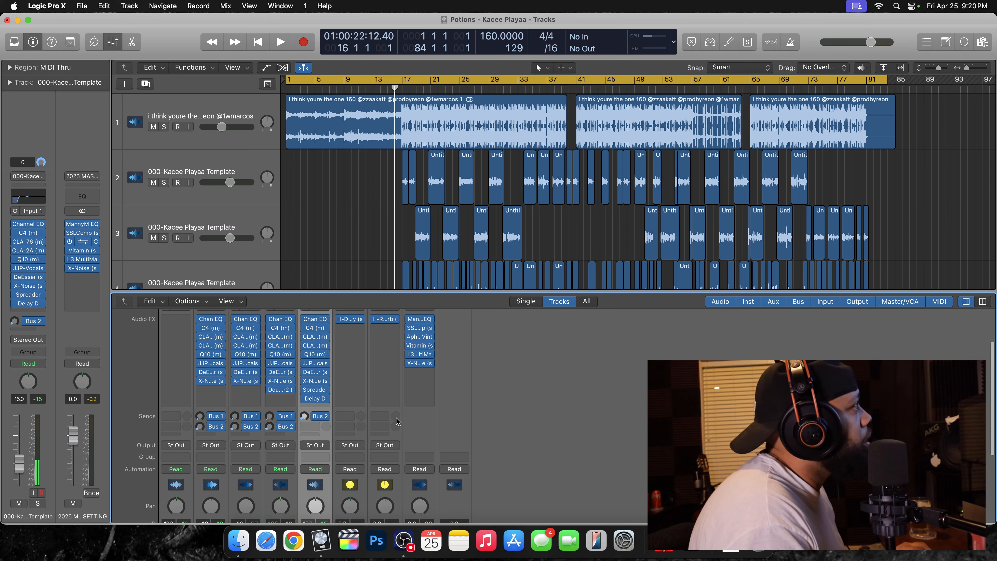
scroll(396, 418, "down", 3)
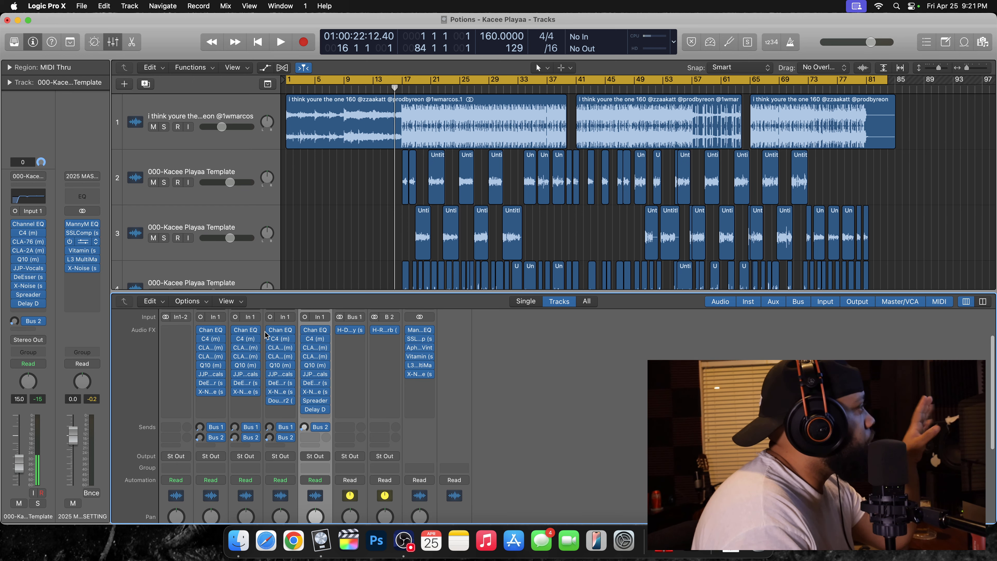
scroll(273, 353, "down", 4)
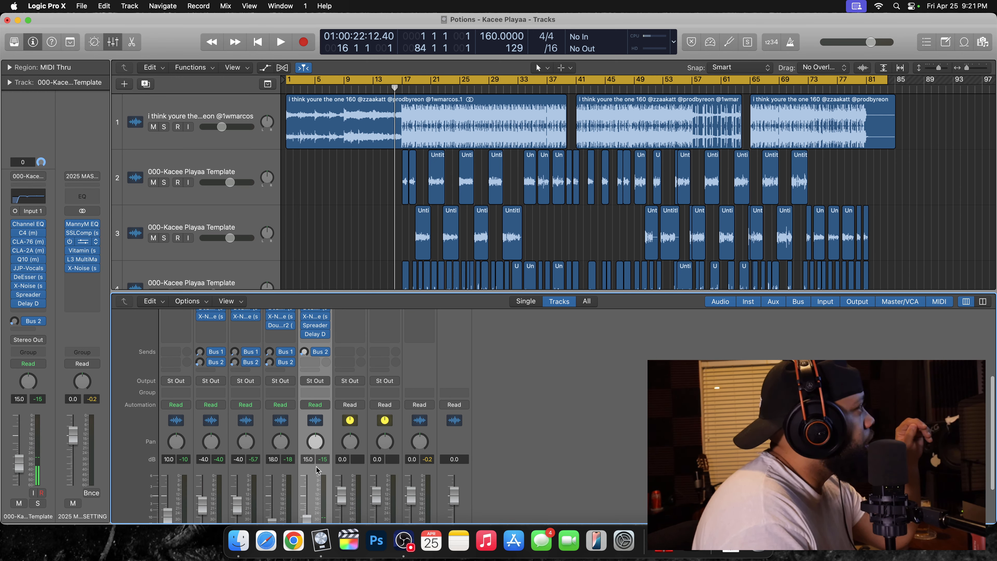
scroll(237, 428, "up", 5)
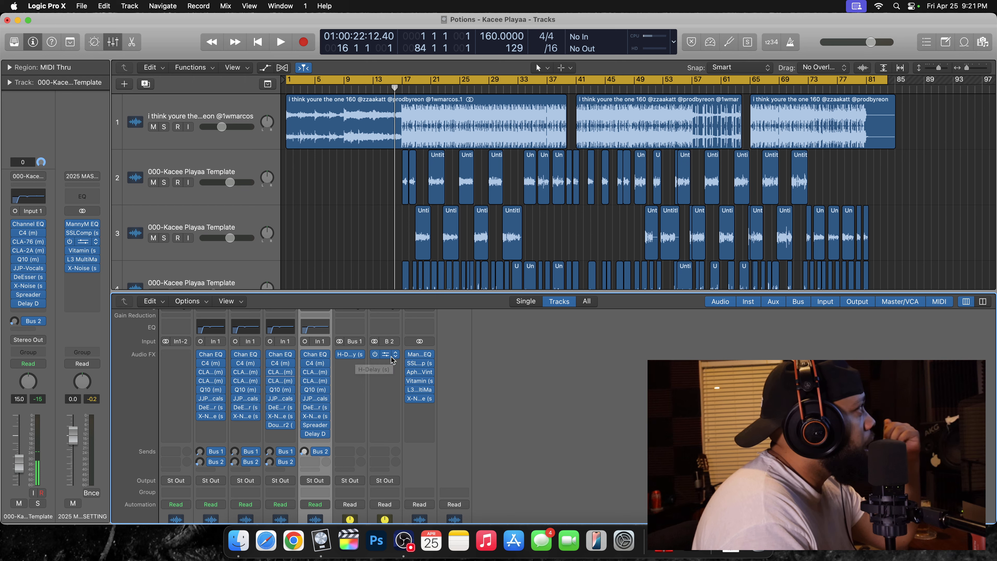
Step: Inspect the H-Delay settings on the Bus 1 aux and the H-Reverb settings on the Bus 2 aux, closing each plug-in
left_click(351, 355)
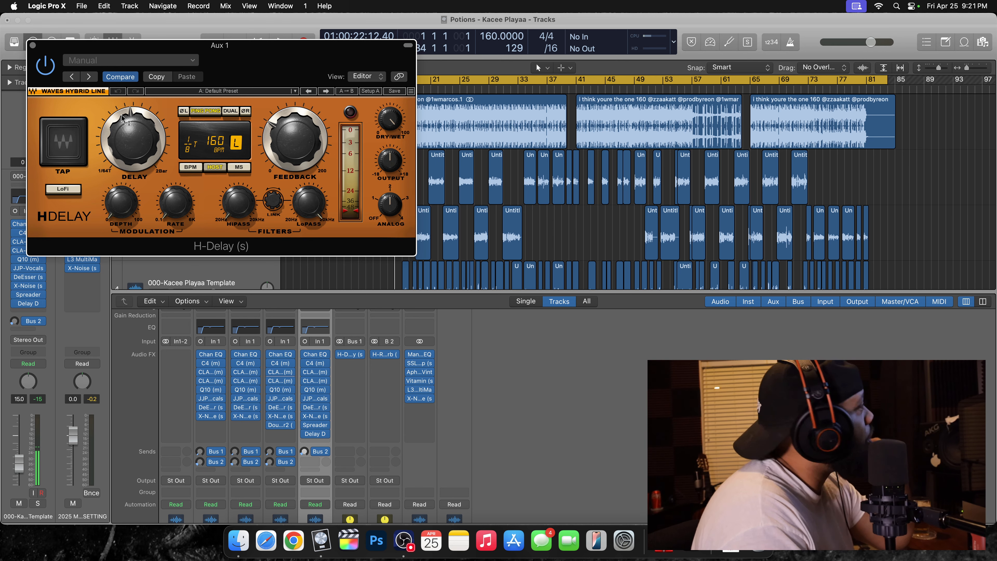
left_click(33, 46)
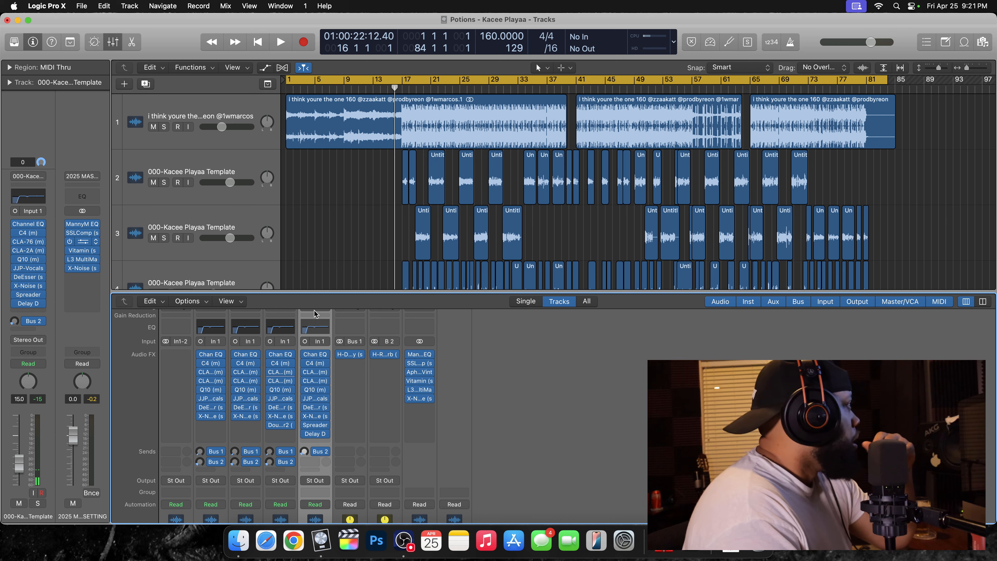
left_click(386, 354)
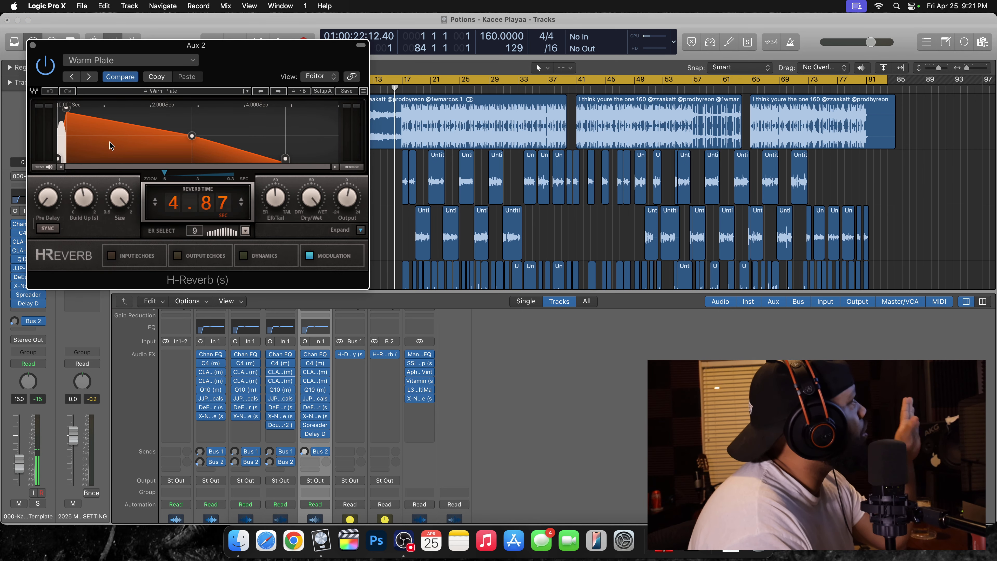
left_click(33, 45)
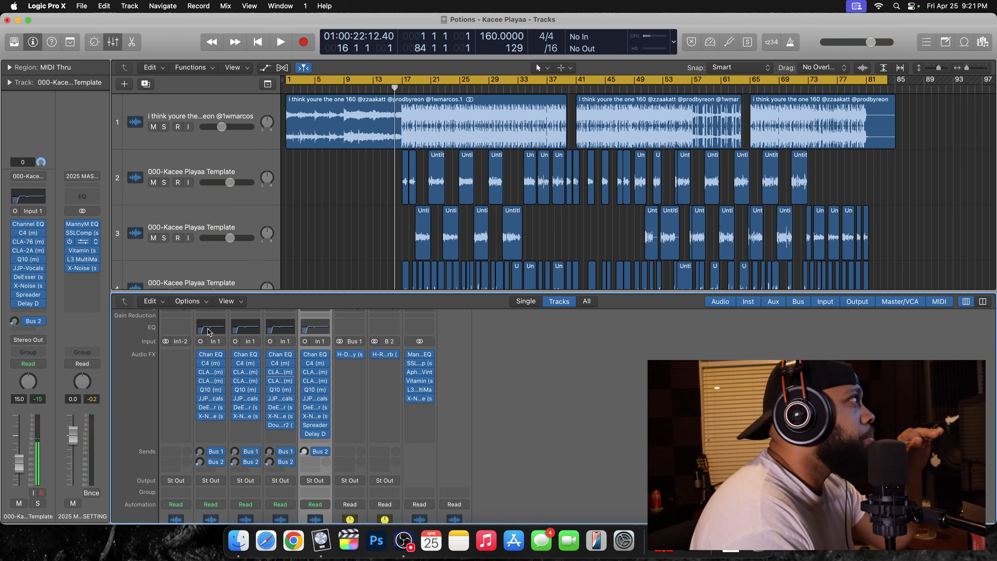
Step: Inspect the Channel EQ and C4 multiband settings on track 2's vocal channel, closing each plug-in after viewing
left_click(213, 356)
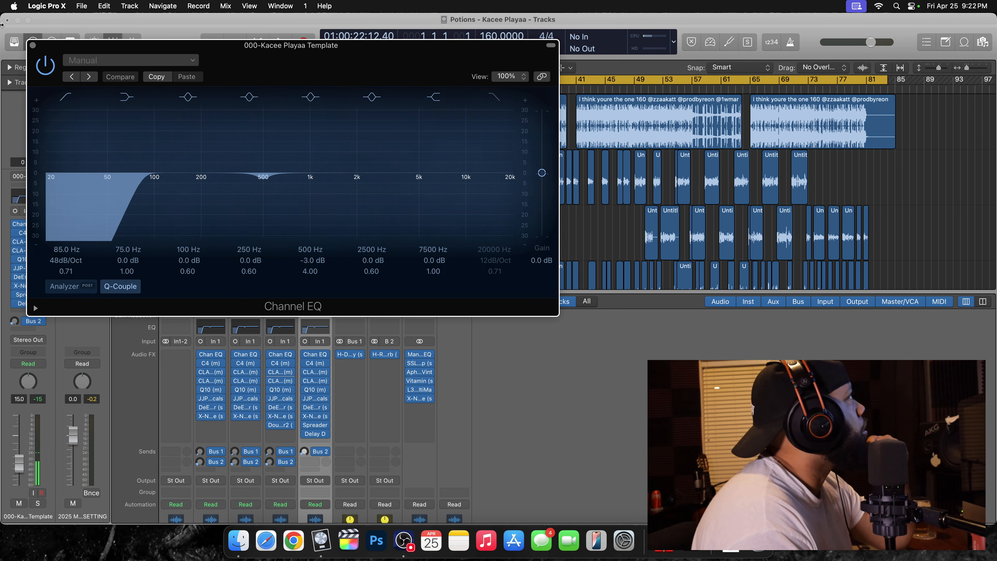
left_click(32, 45)
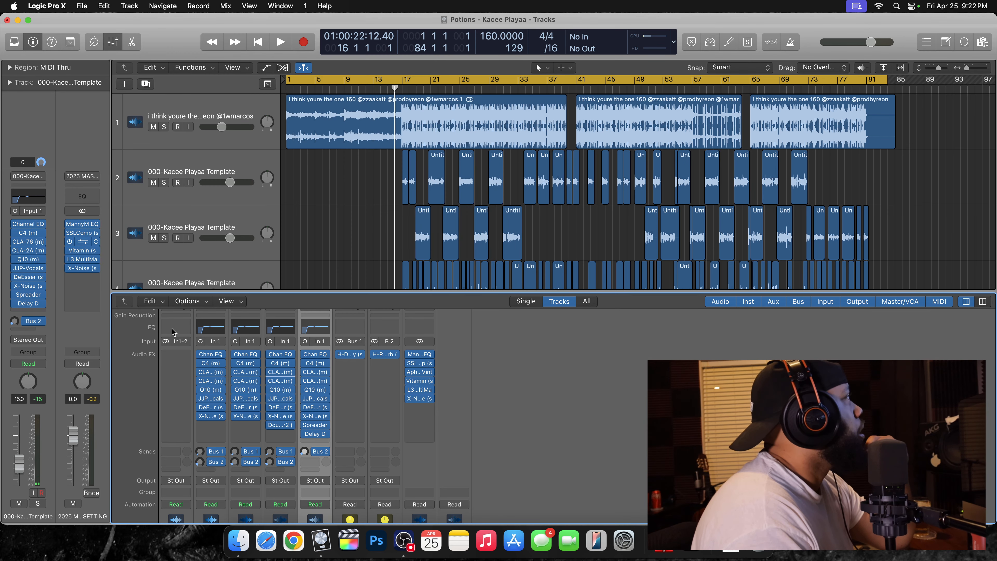
left_click(213, 364)
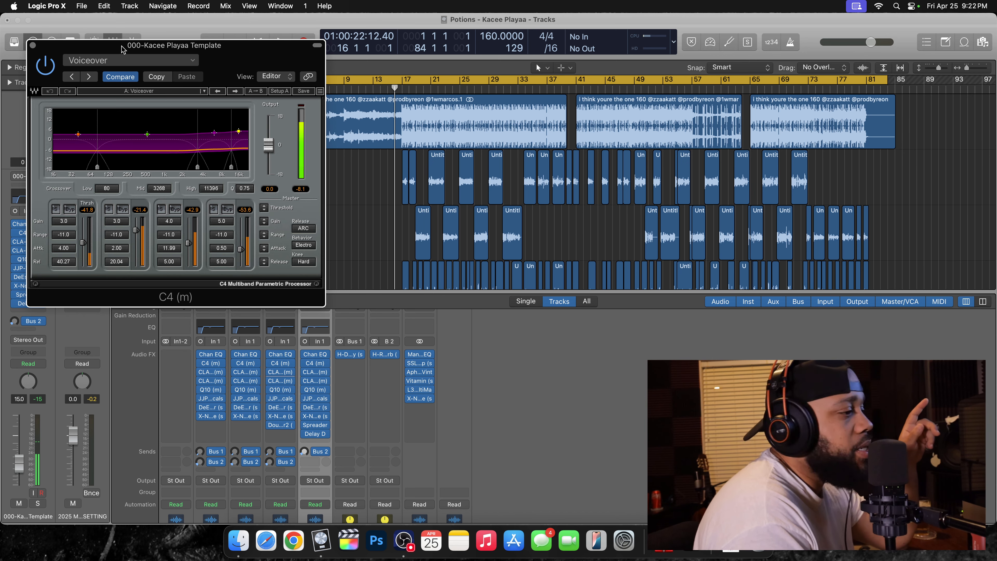
left_click(31, 45)
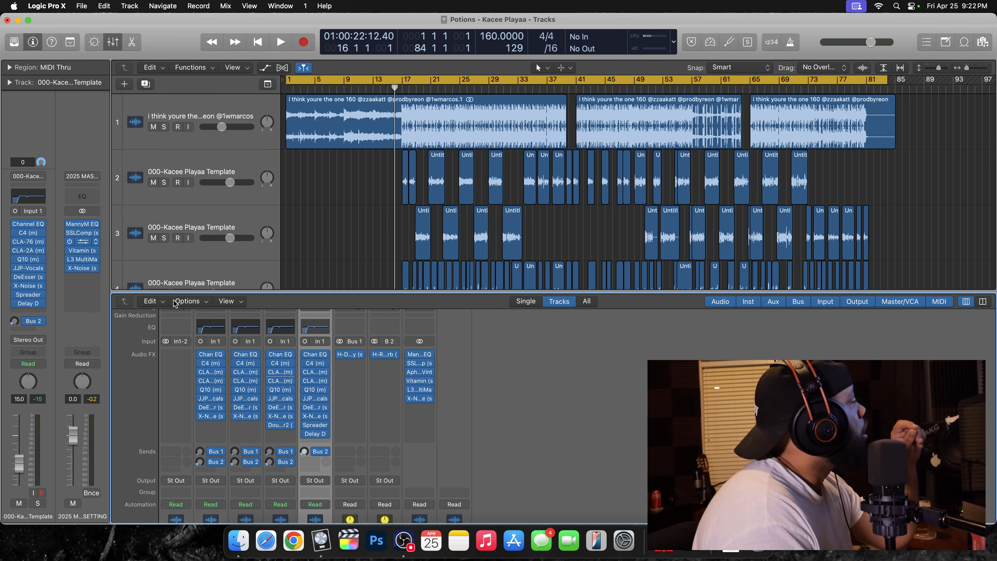
left_click(214, 364)
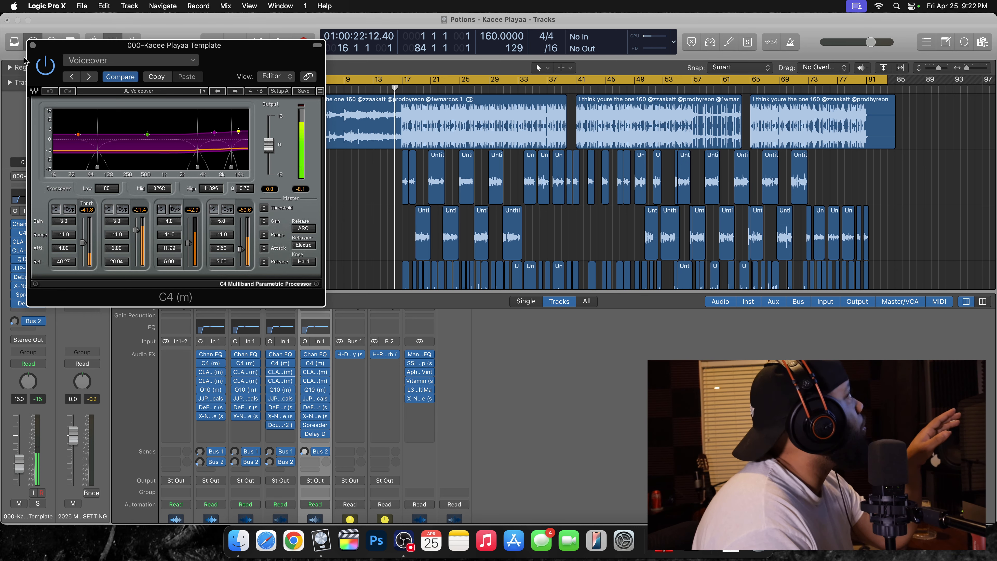
left_click(33, 45)
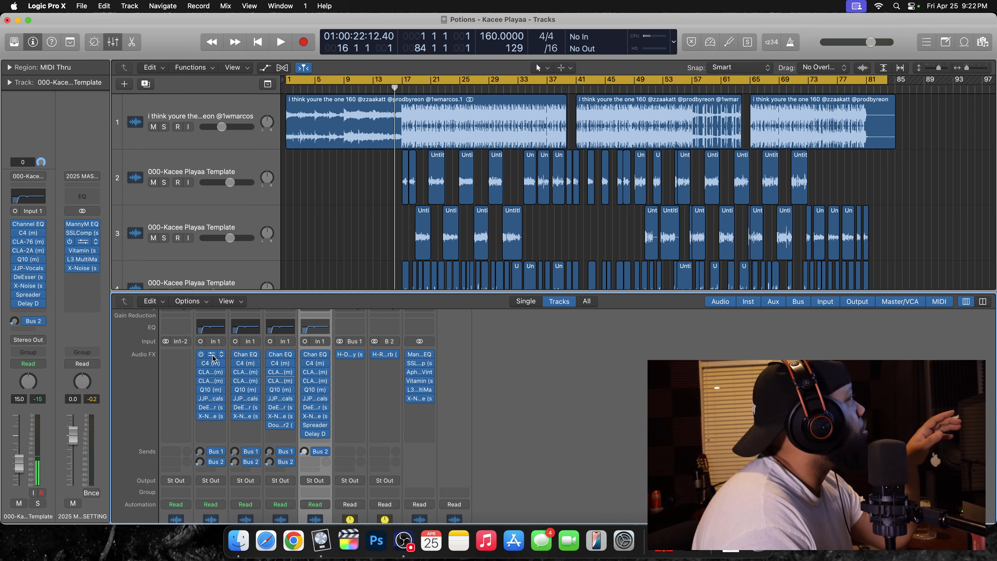
left_click(212, 355)
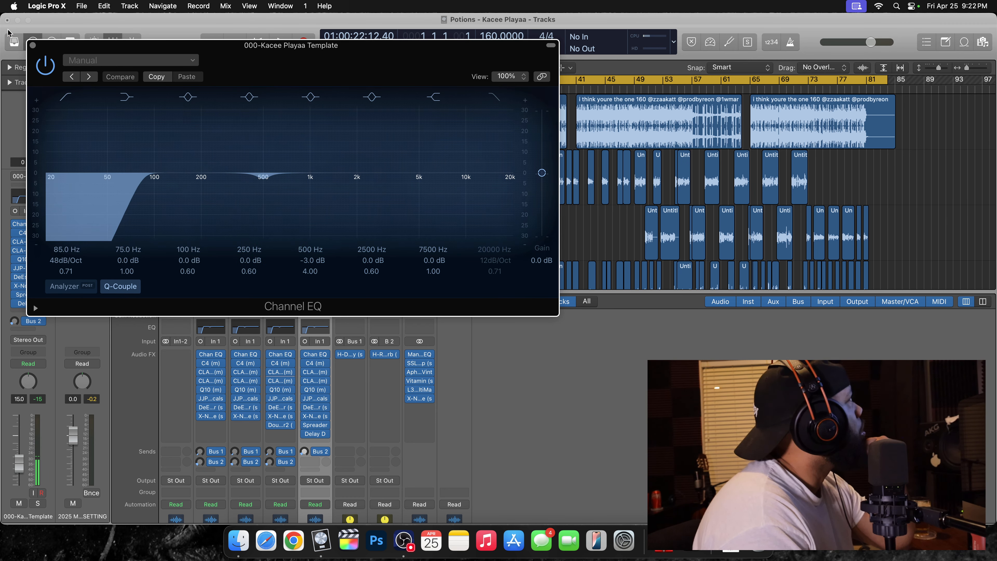
left_click(33, 45)
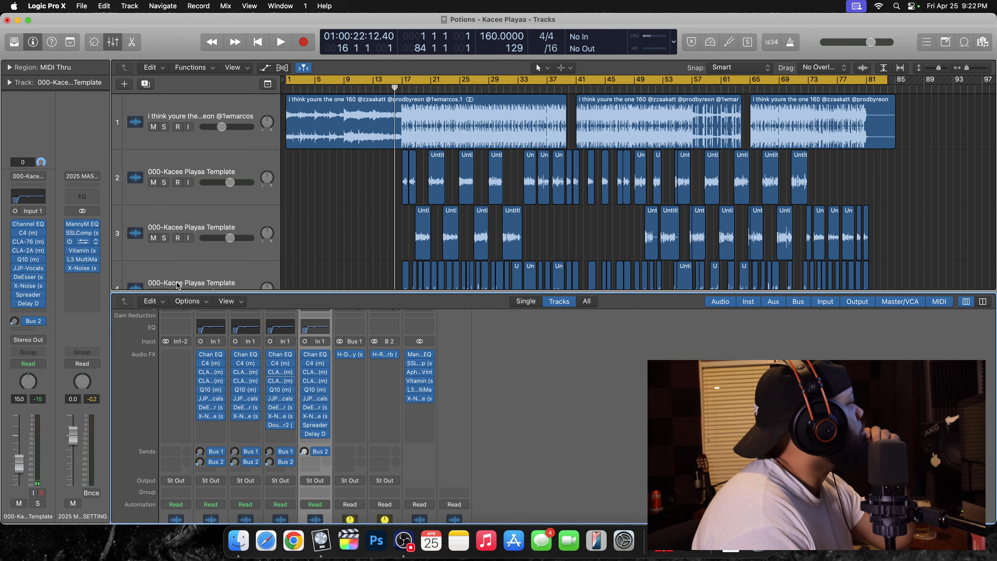
Step: Open the CLA-76 compressor on track 2's vocal channel and examine its input and output settings and the channel levels
left_click(212, 372)
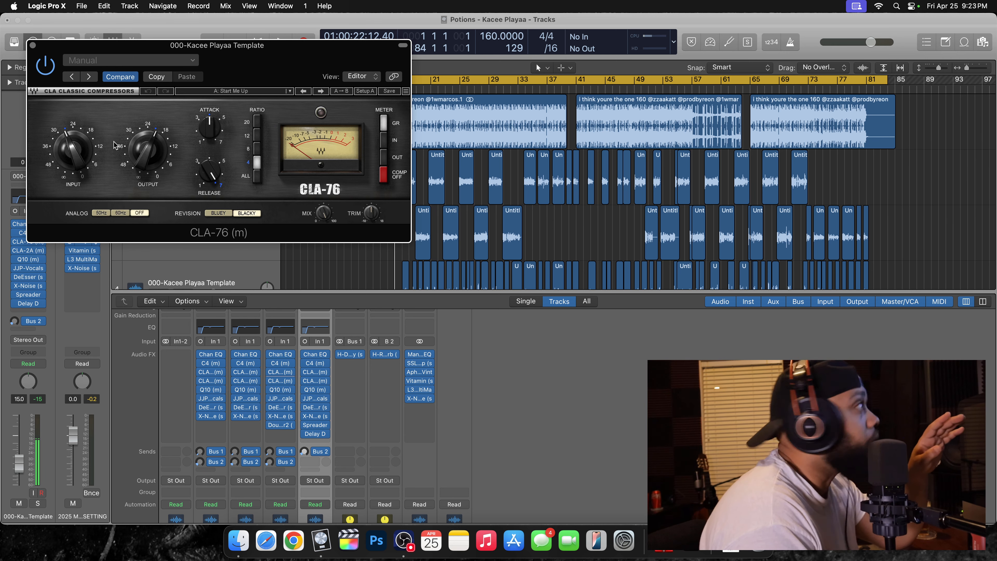
mouse_move(72, 149)
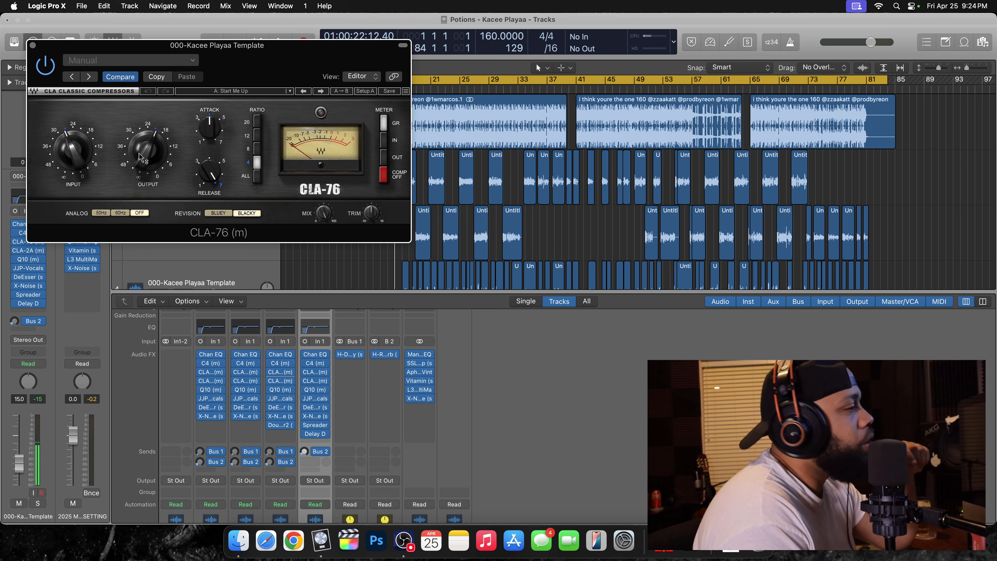
mouse_move(140, 157)
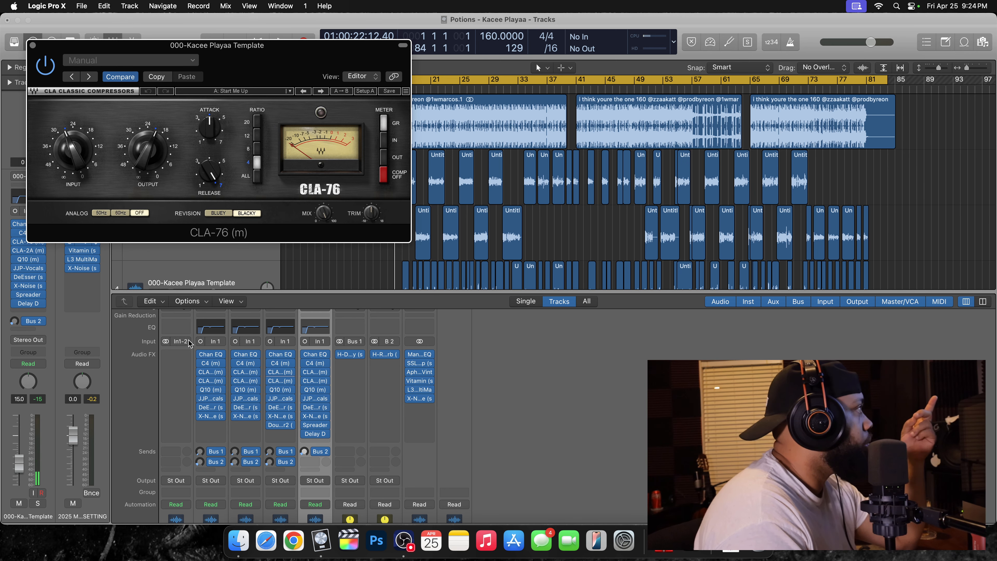
scroll(215, 466, "down", 5)
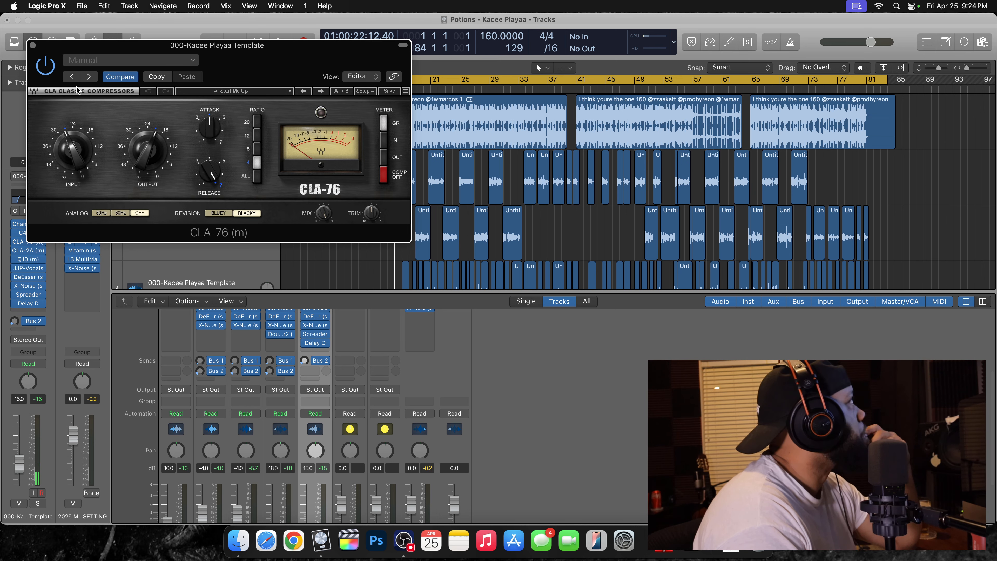
Step: Close the CLA-76 and inspect the CLA-2A gain and peak reduction on track 2's vocal channel, closing it after viewing
left_click(33, 46)
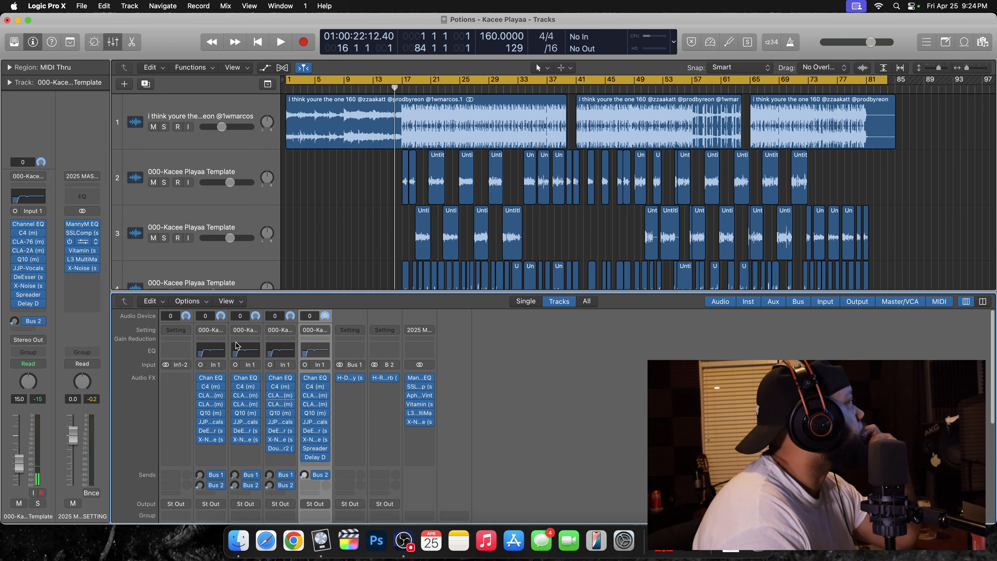
left_click(212, 404)
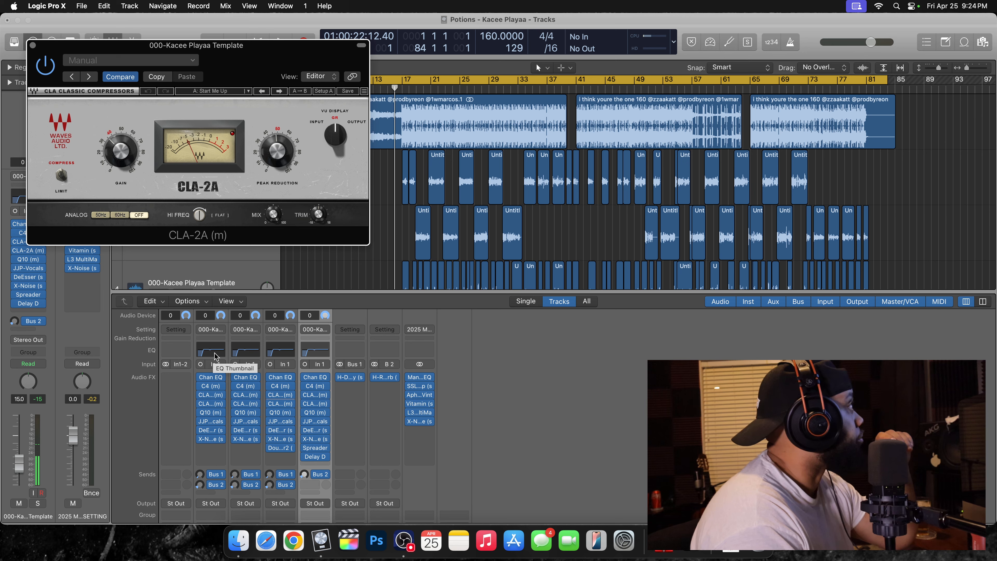
mouse_move(281, 150)
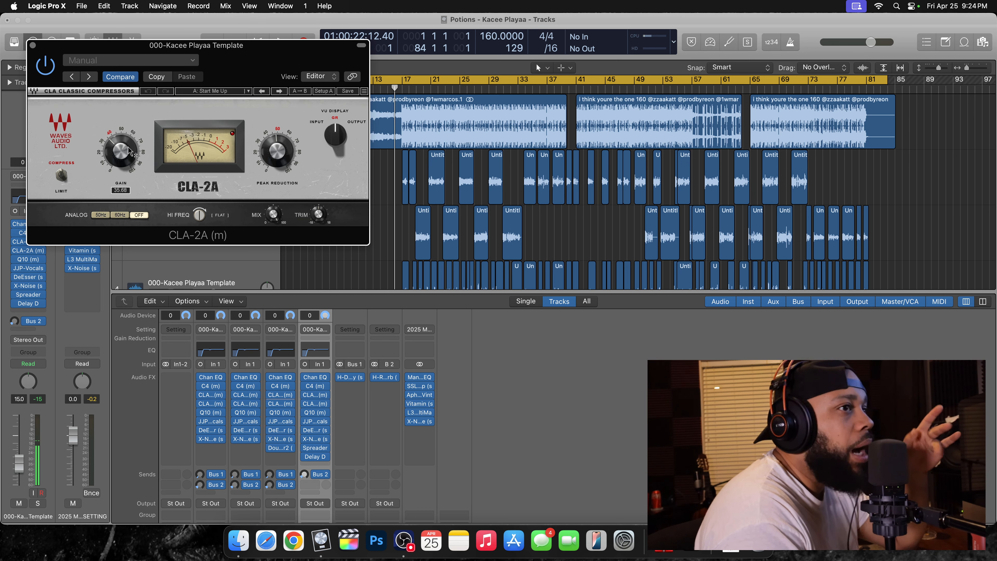
left_click(34, 46)
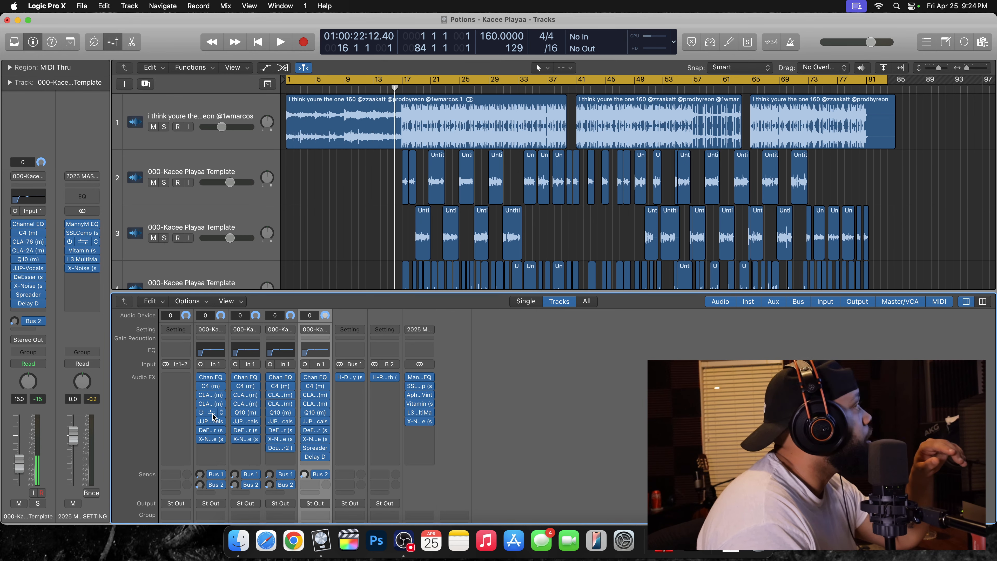
Step: Inspect the Q10 equalizer, JJP-Vocals and DeEsser settings in turn on track 2's vocal channel
left_click(212, 416)
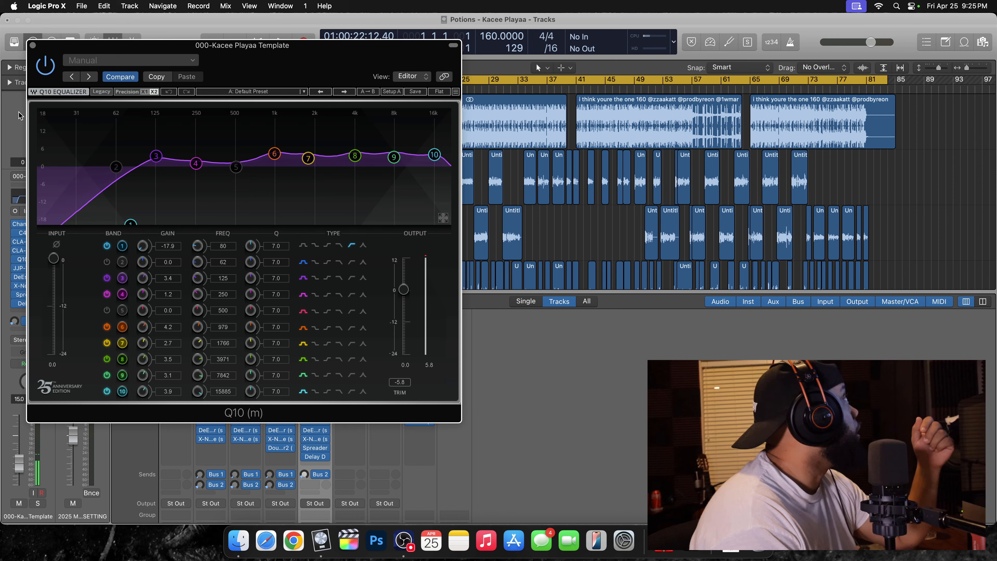
left_click(32, 45)
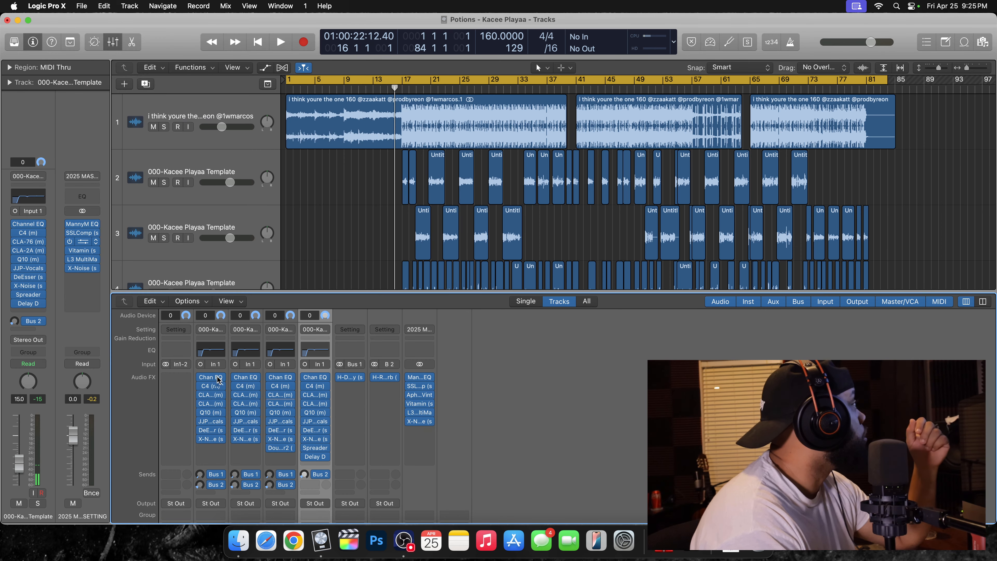
left_click(213, 421)
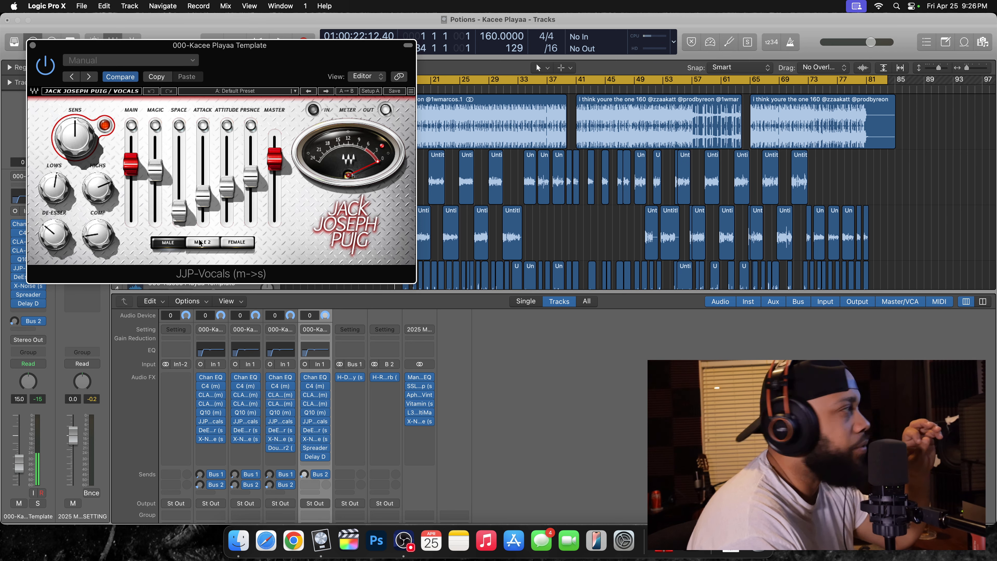
left_click(33, 44)
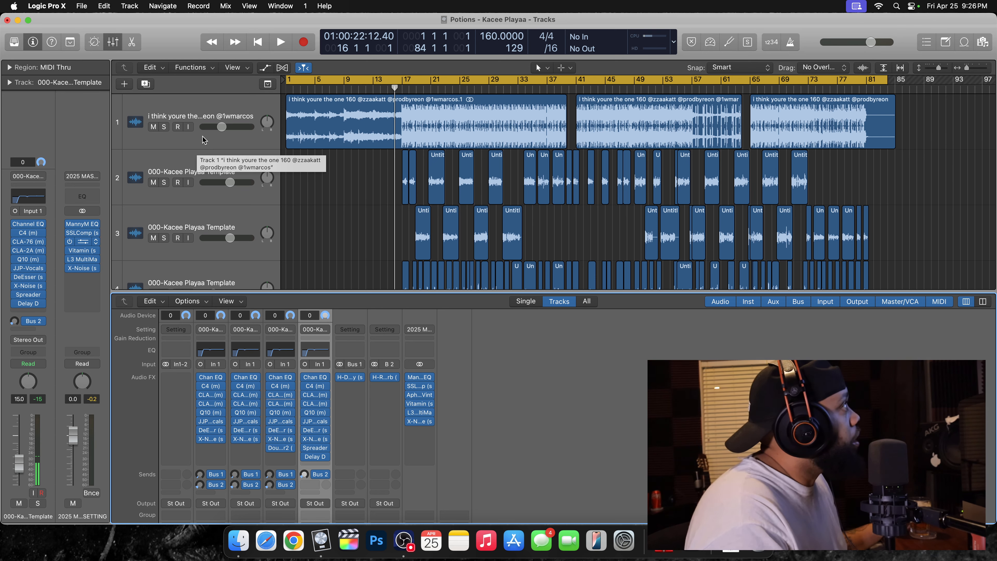
left_click(211, 431)
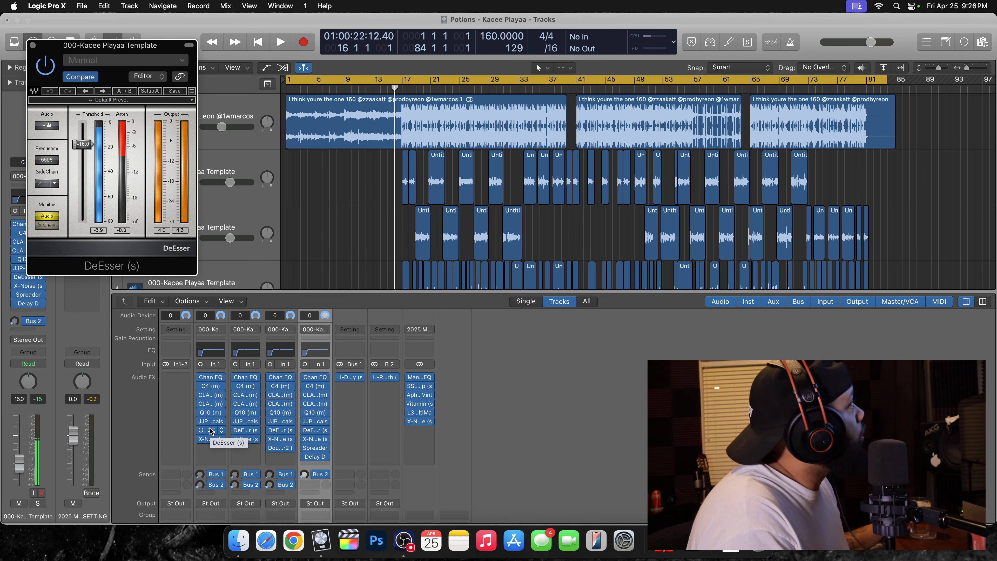
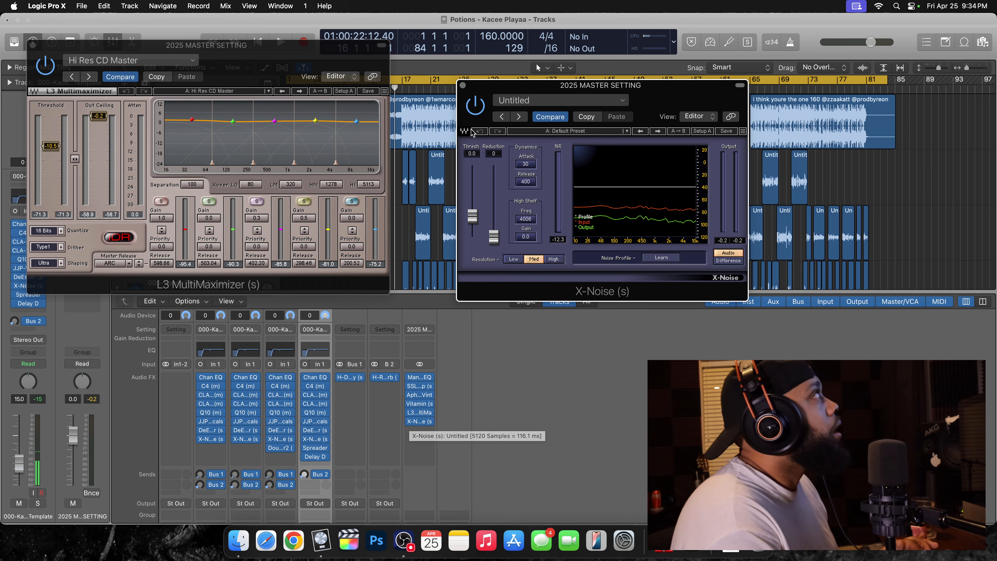
Step: Close the master's X-Noise, activate the lowest band's button in L3 MultiMaximizer, and move that plug-in window off the track headers
left_click(462, 86)
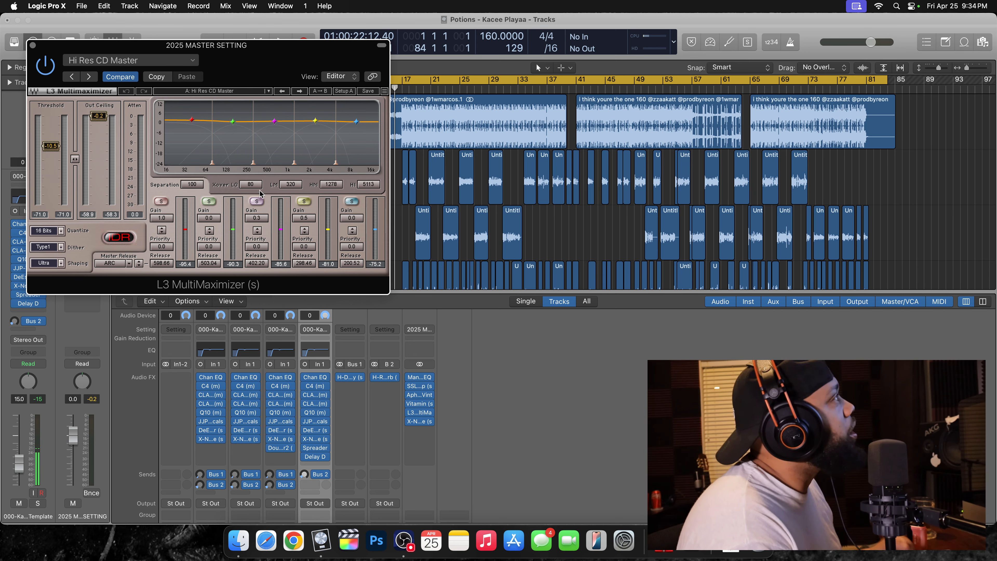
left_click(161, 201)
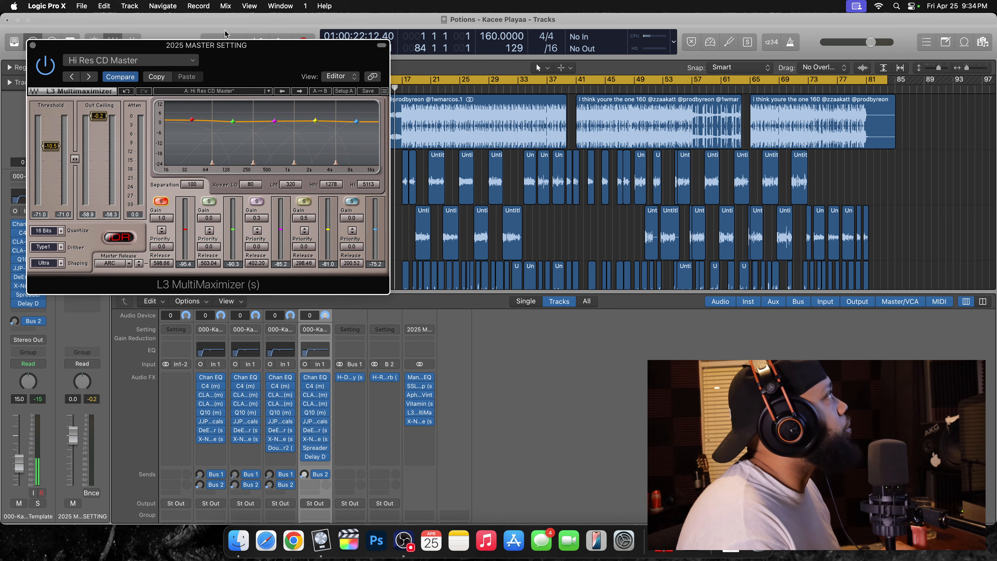
left_click_drag(232, 45, 765, 265)
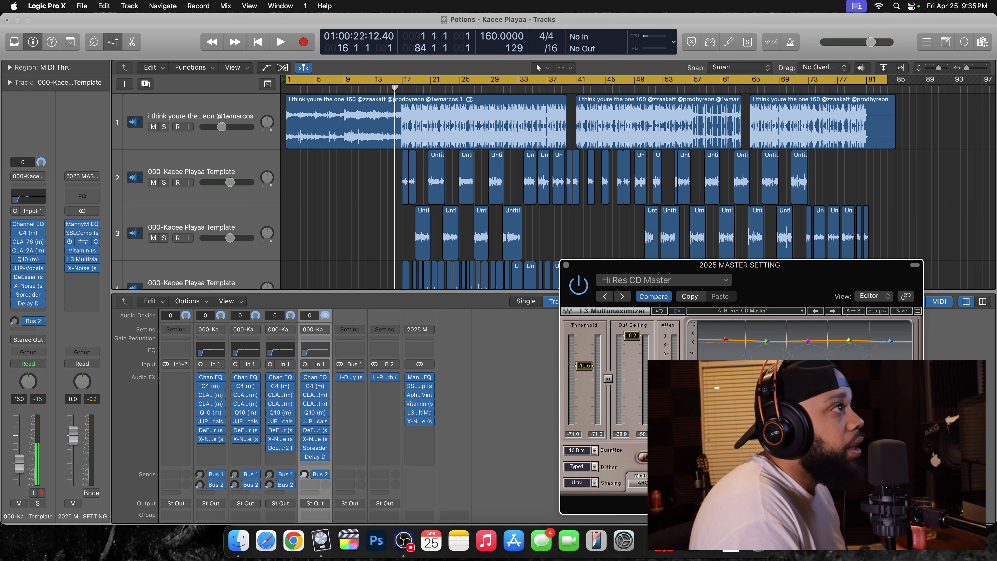
Step: Play the song twice from about bar 17 to hear the L3 MultiMaximizer setting on the master, stopping after each pass
key("Return")
key("space")
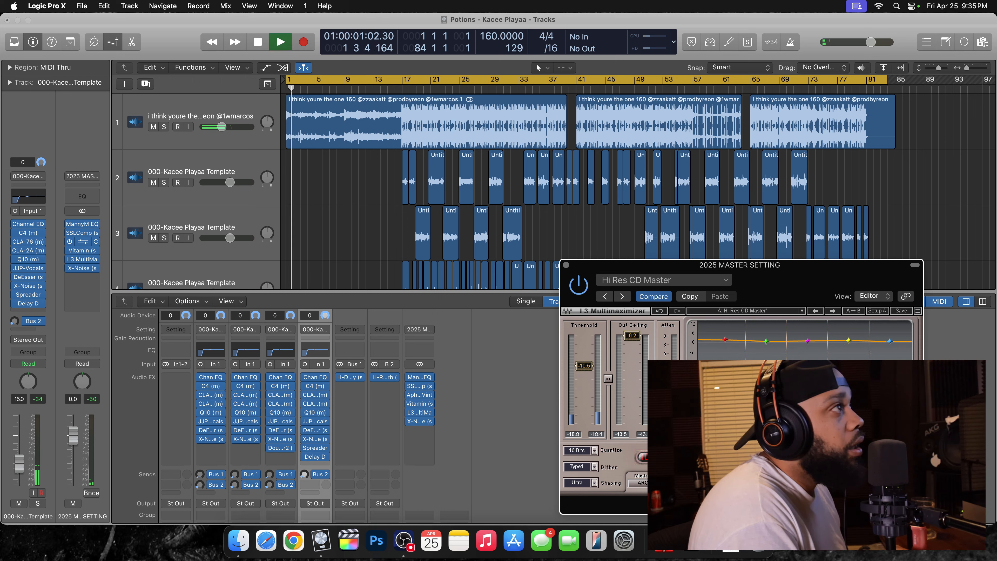
left_click(402, 83)
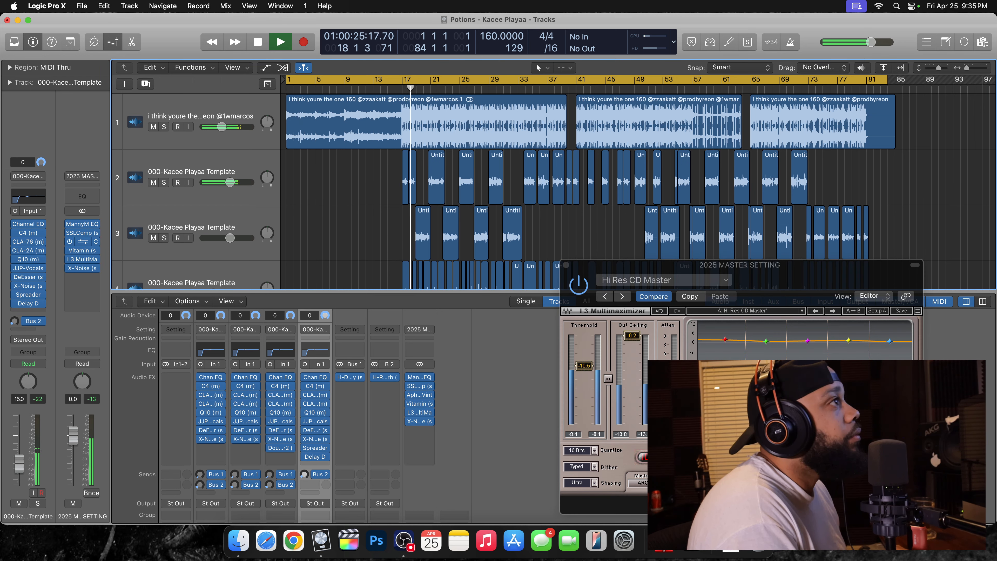
key("space")
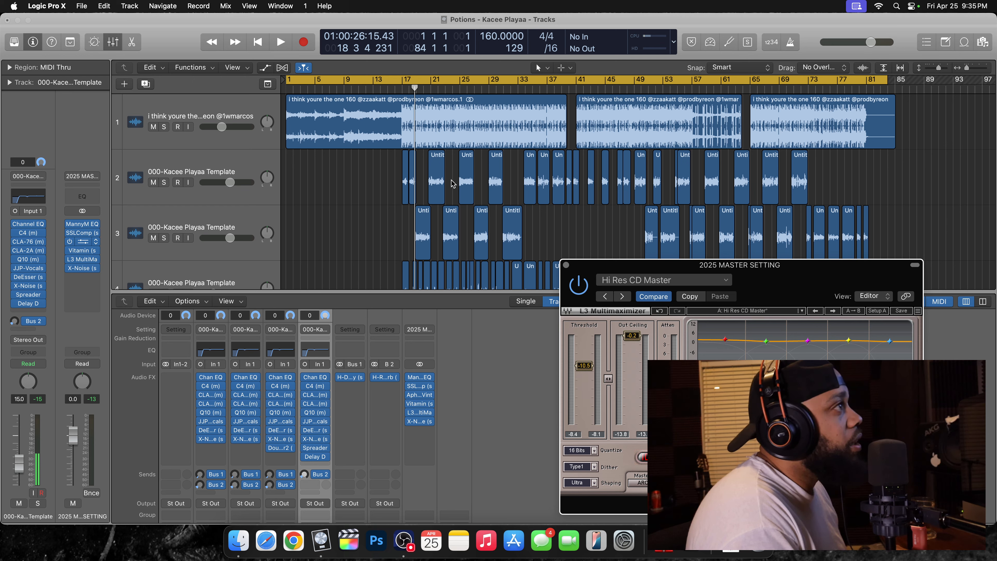
key("space")
left_click(401, 87)
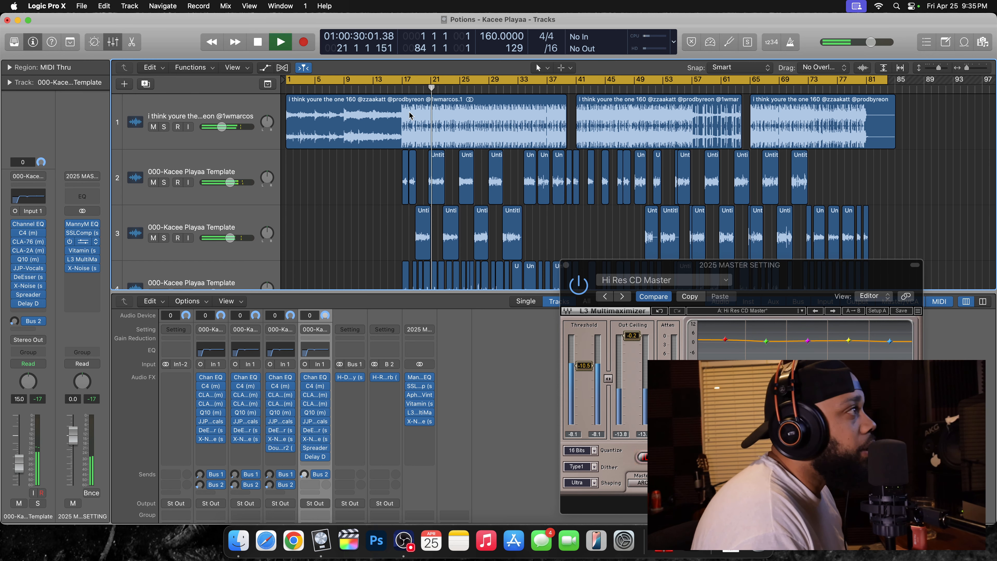
key("space")
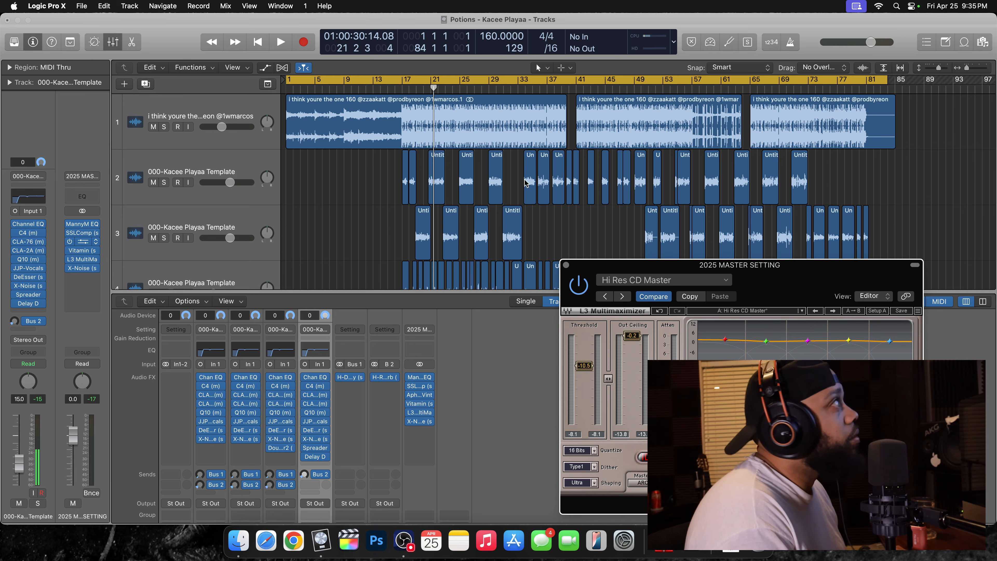
Step: Replay the section from about bar 17 two more times to audition the L3 MultiMaximizer, and close the plug-in
key("Return")
key("space")
left_click(396, 93)
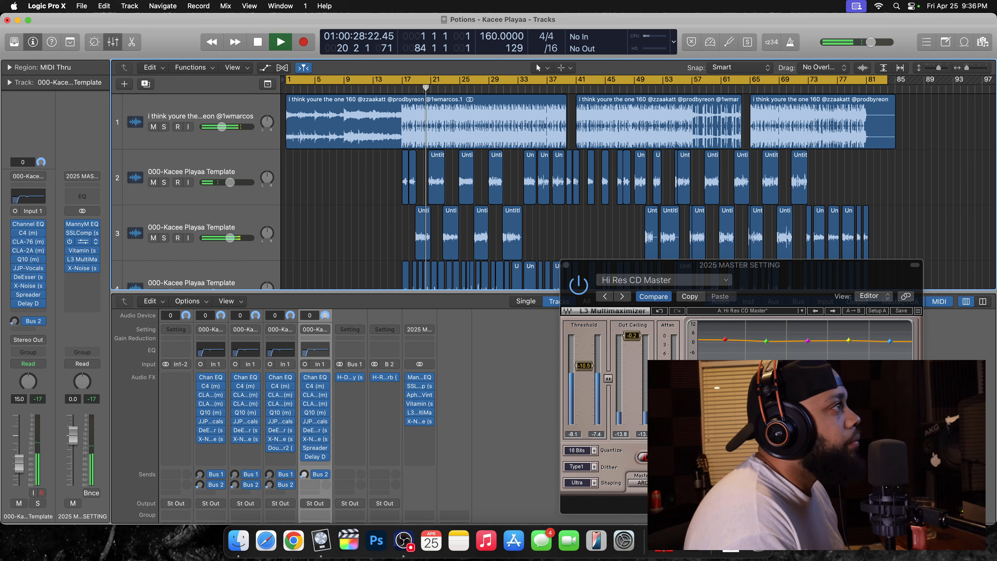
key("space")
left_click(785, 436)
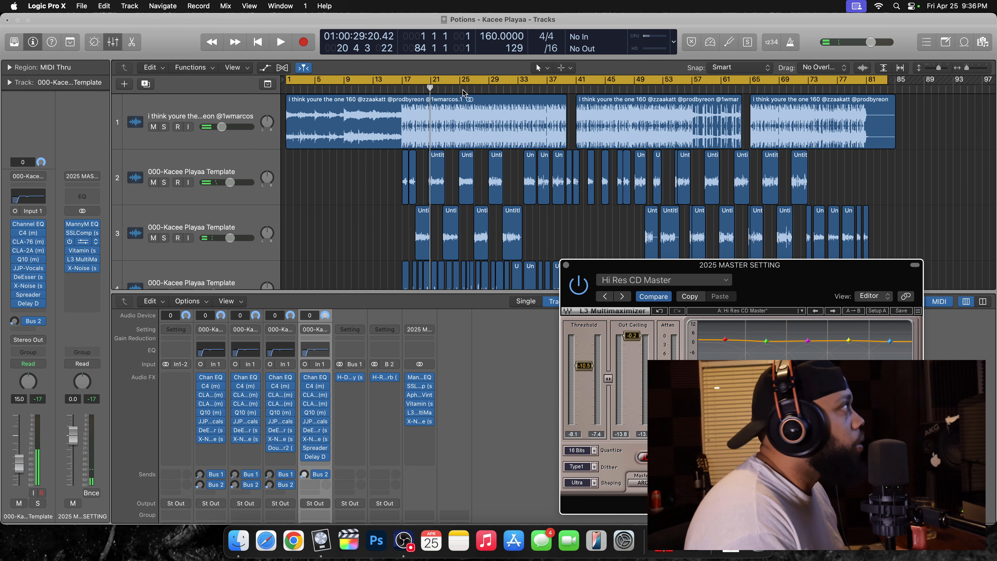
key("Return")
key("space")
left_click(400, 90)
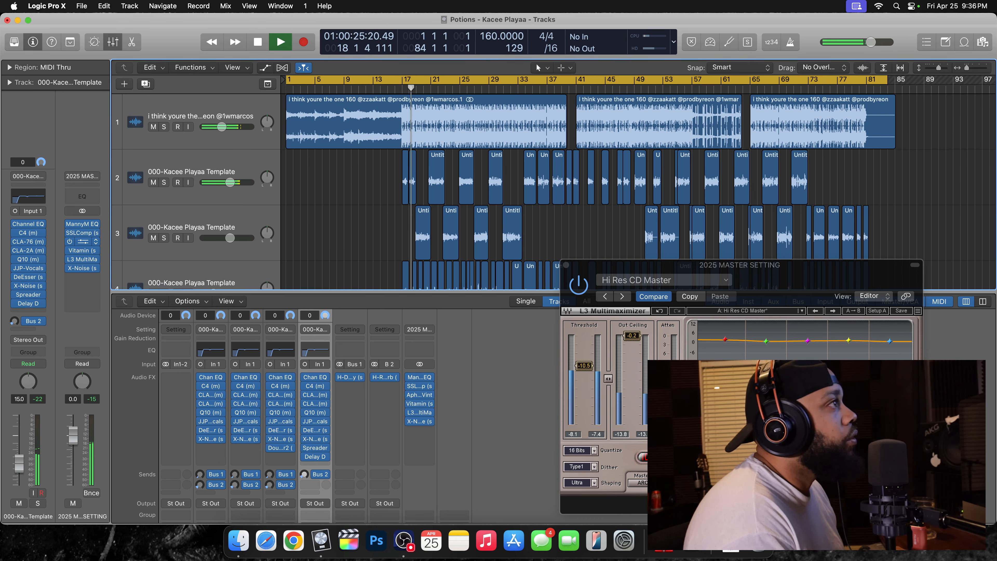
key("space")
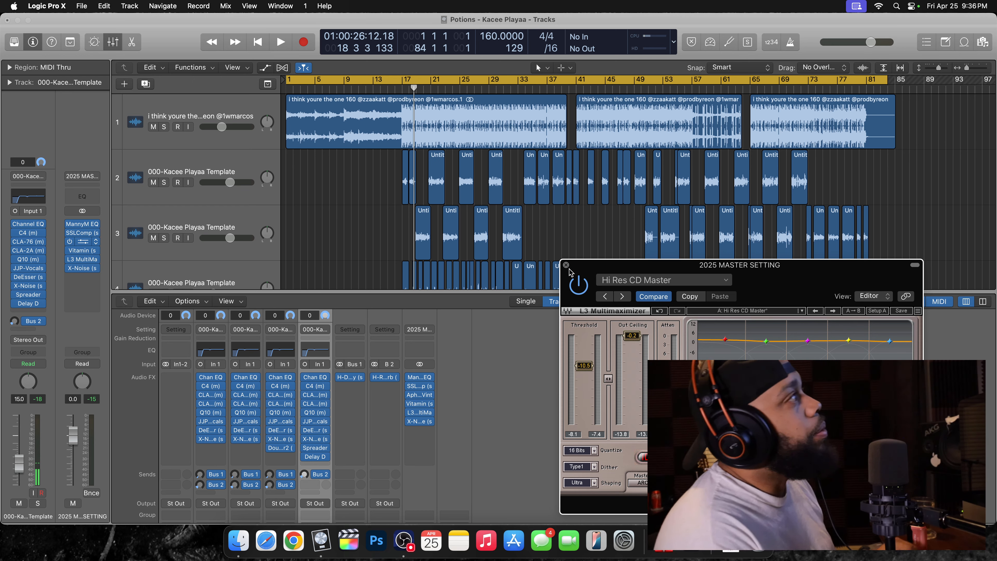
left_click(566, 264)
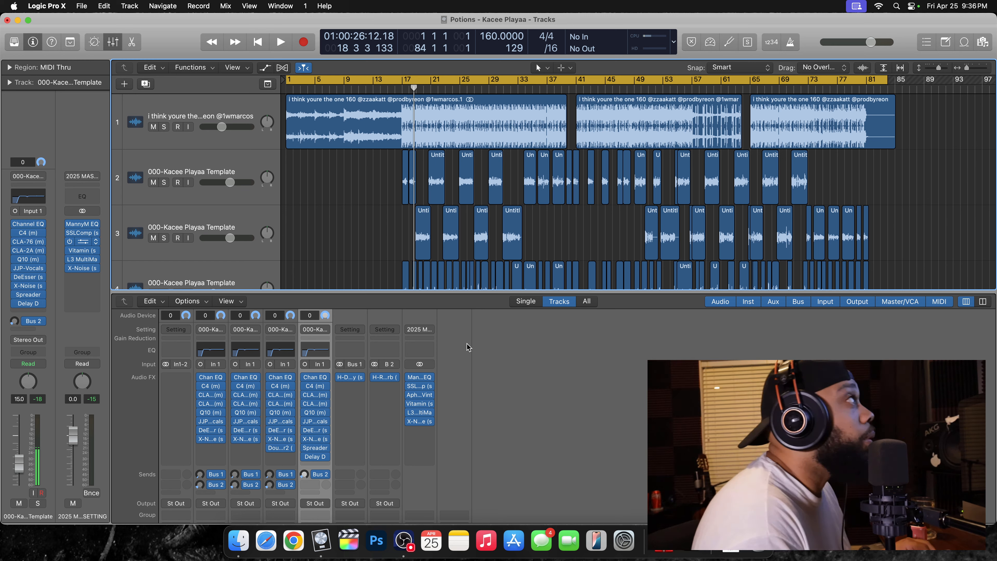
Step: Bypass all inserts on the 2025 MASTER SETTING channel, from the MannyM EQ through X-Noise
left_click(409, 386)
left_click(409, 395)
left_click(409, 403)
left_click(409, 413)
left_click(408, 421)
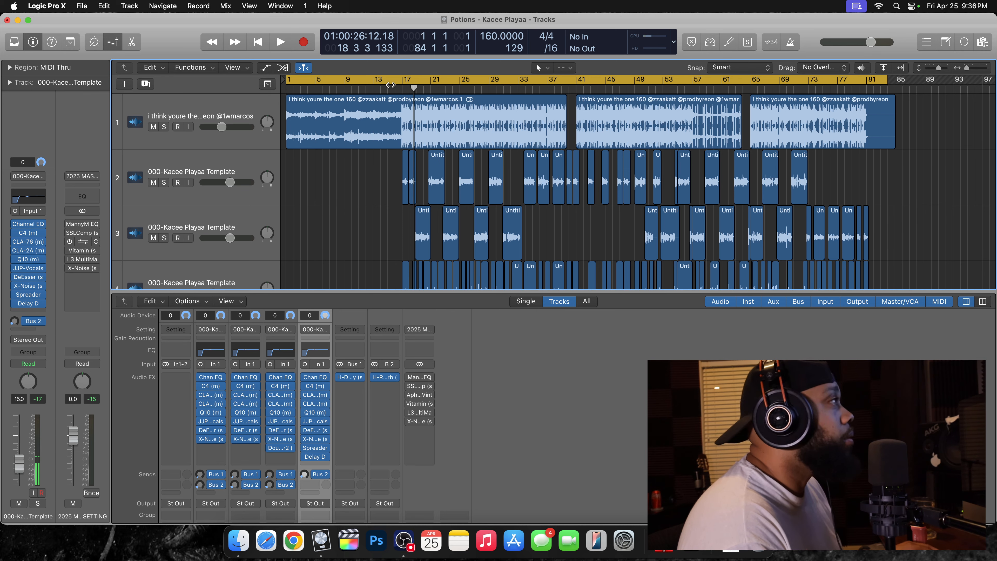
Step: Play the song from about bar 16 without master processing, examine the channel levels, and stop around bar 30
scroll(389, 120, "down", 5)
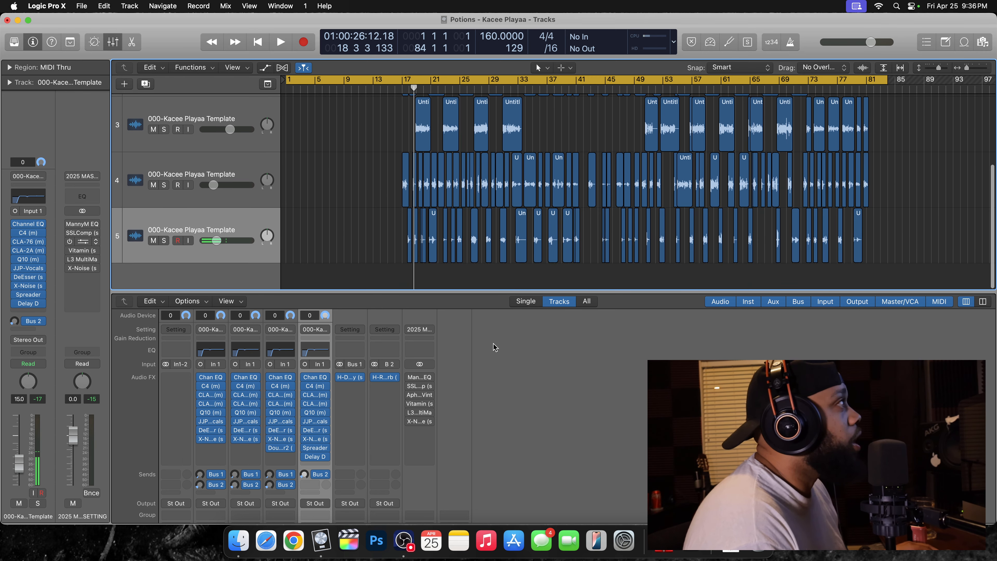
scroll(494, 342, "down", 6)
scroll(487, 161, "up", 5)
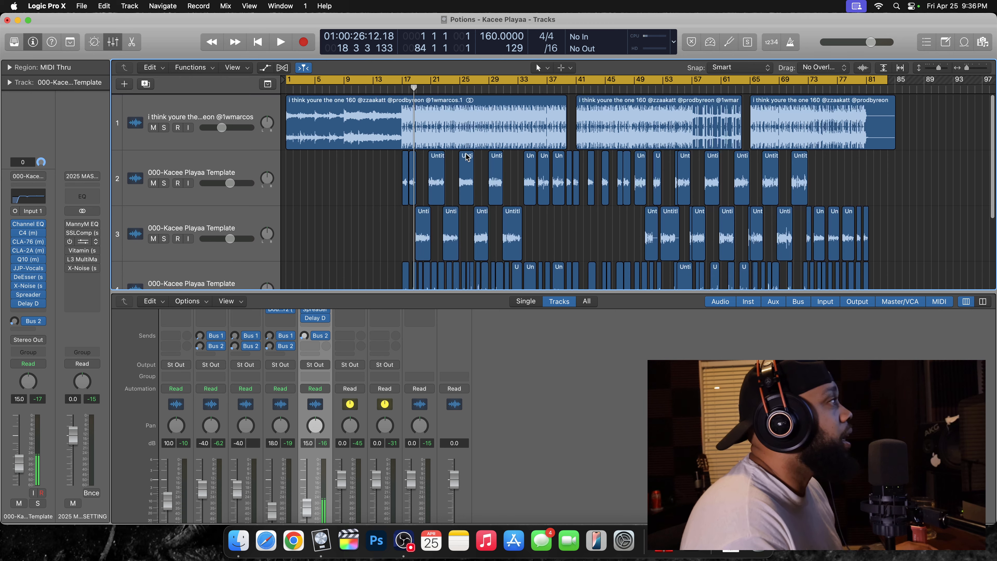
scroll(512, 393, "up", 5)
scroll(512, 394, "down", 5)
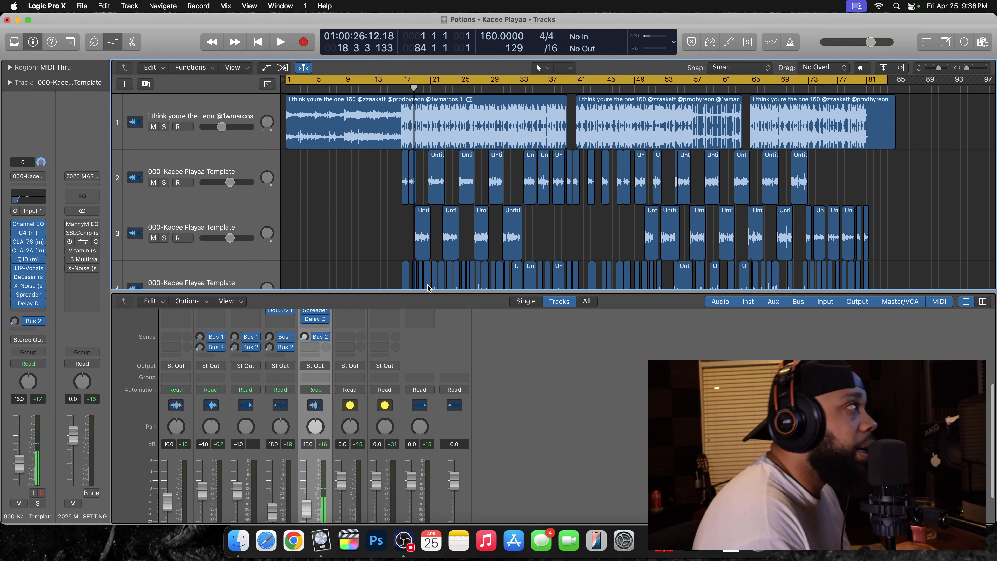
scroll(395, 98, "right", 1)
key("space")
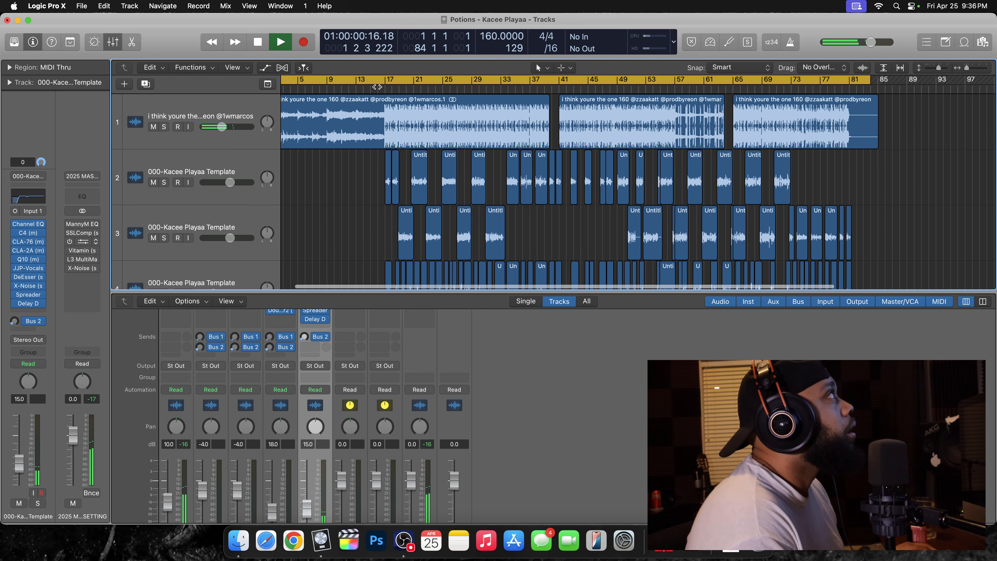
left_click(375, 85)
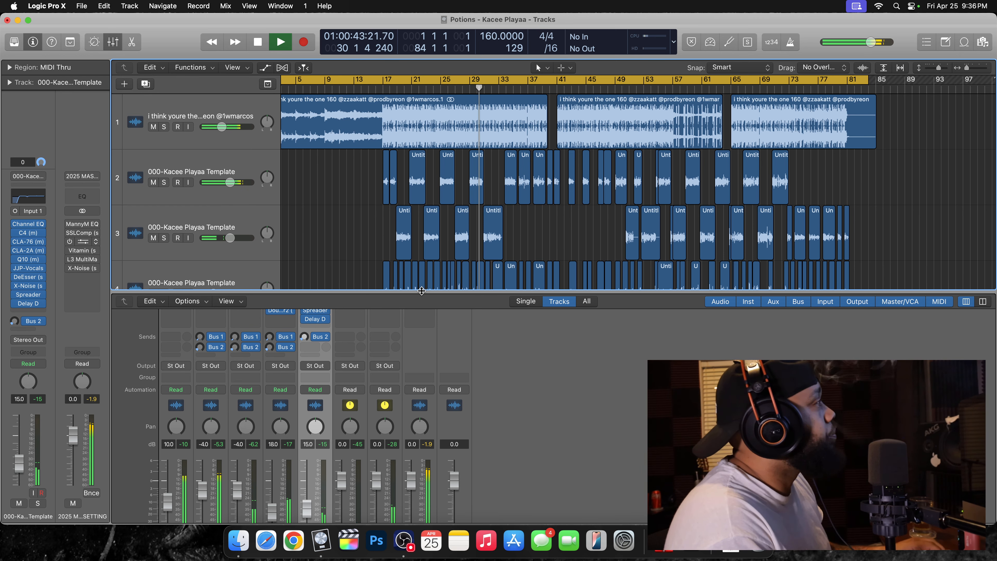
key("space")
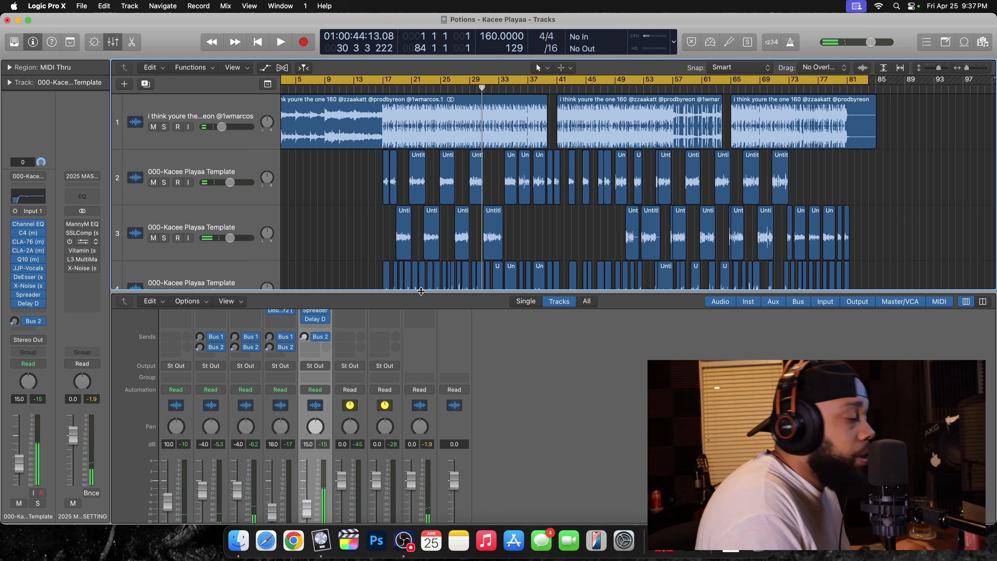
Step: Re-enable all inserts on the 2025 MASTER SETTING channel, from the MannyM EQ through X-Noise
scroll(577, 397, "up", 5)
scroll(577, 398, "down", 1)
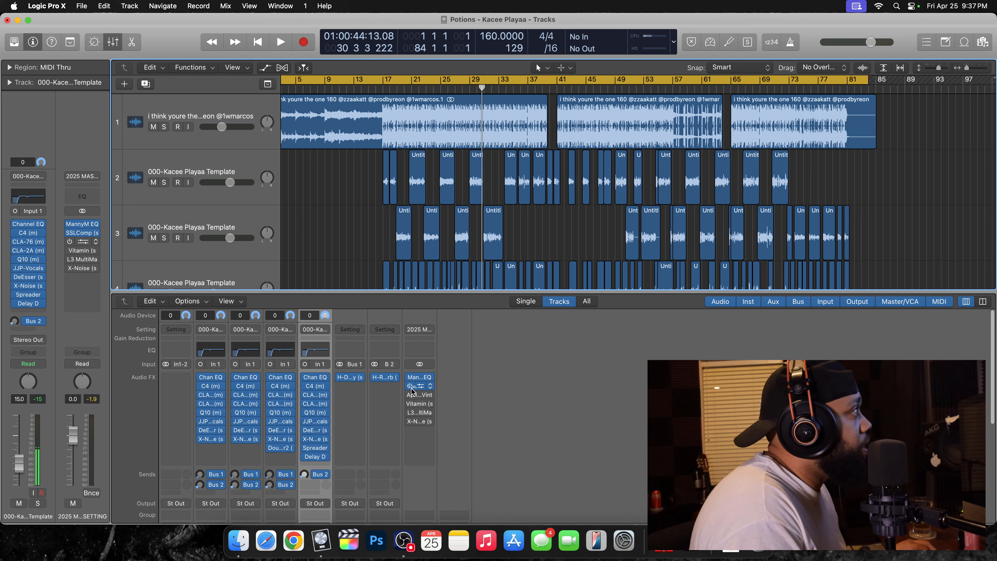
left_click(410, 413)
left_click(410, 422)
scroll(510, 427, "down", 1)
scroll(510, 430, "down", 5)
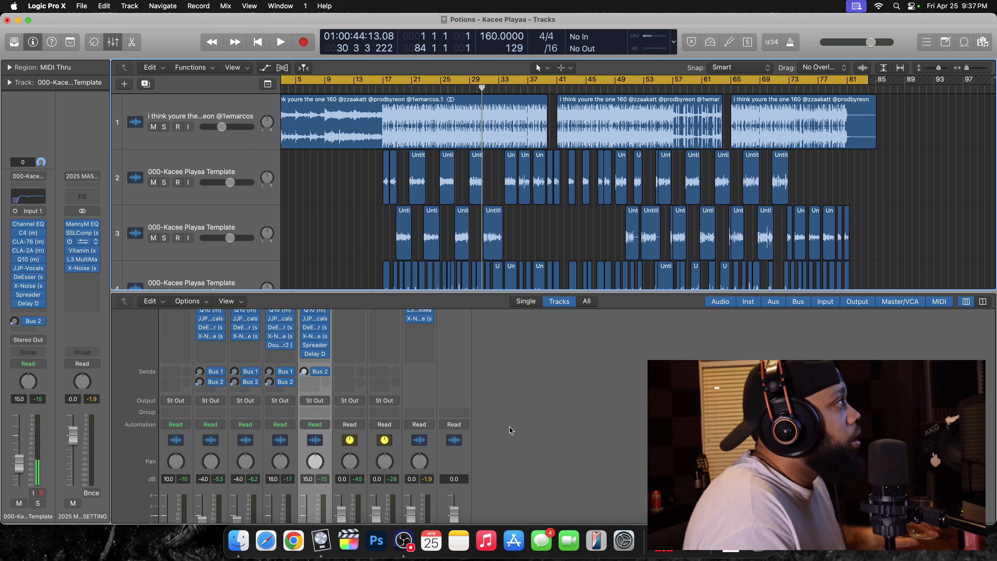
scroll(459, 362, "up", 5)
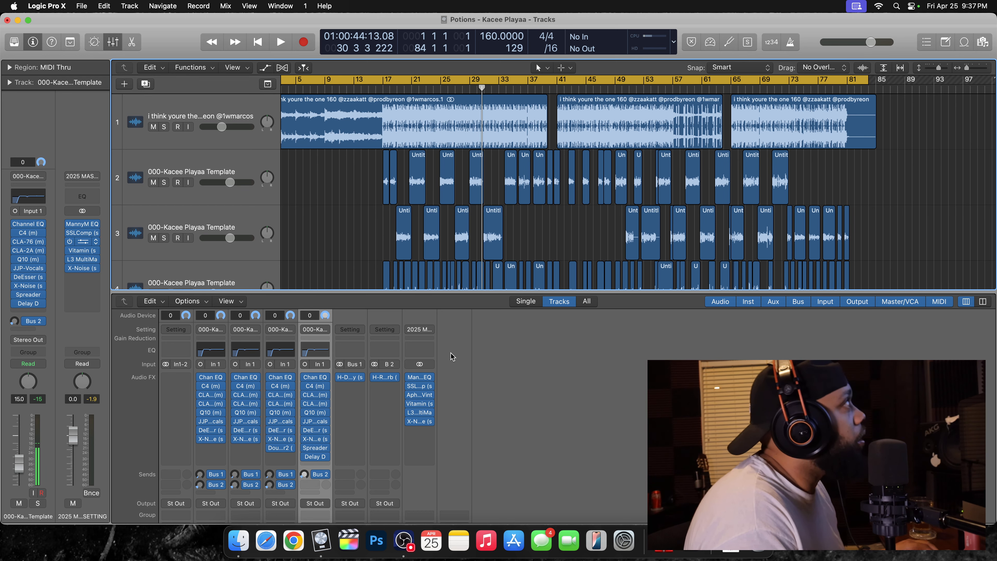
Step: Play the song from about bar 16 with the master chain active and examine the channel levels and faders
key("Return")
key("space")
left_click(394, 89)
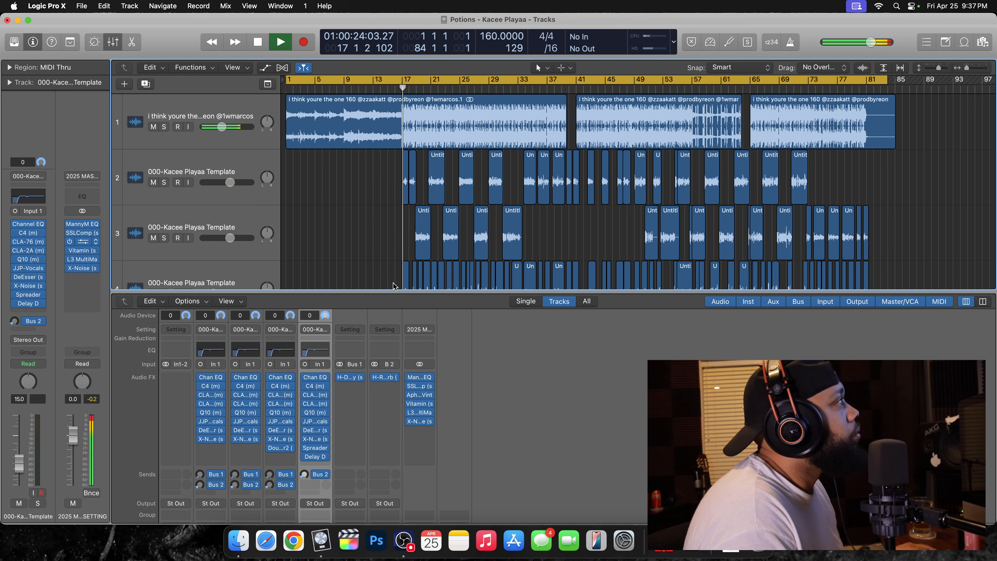
scroll(487, 416, "down", 5)
scroll(487, 416, "down", 4)
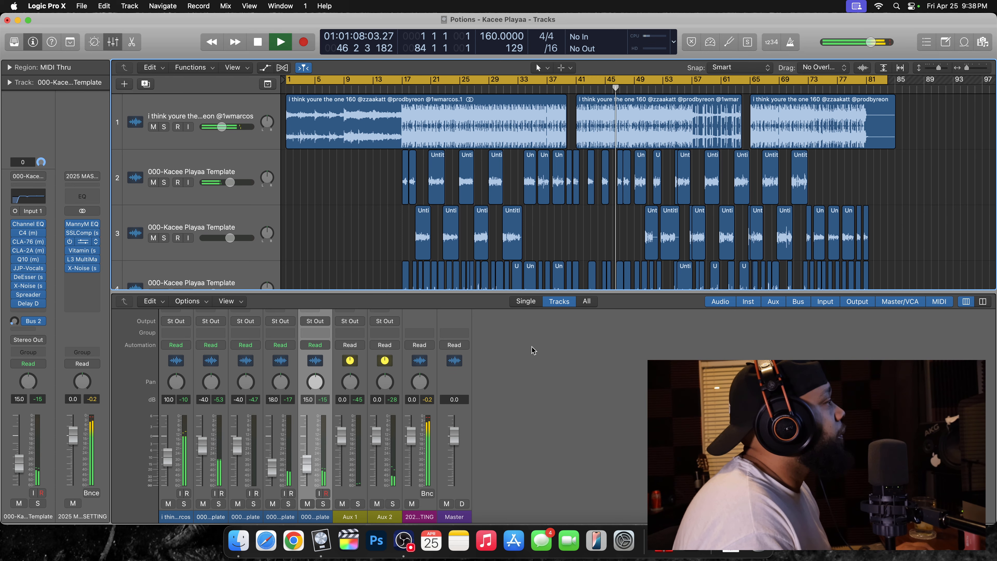
Step: Stop the song's playback around bar 50 and hide the mixer
left_click(407, 533)
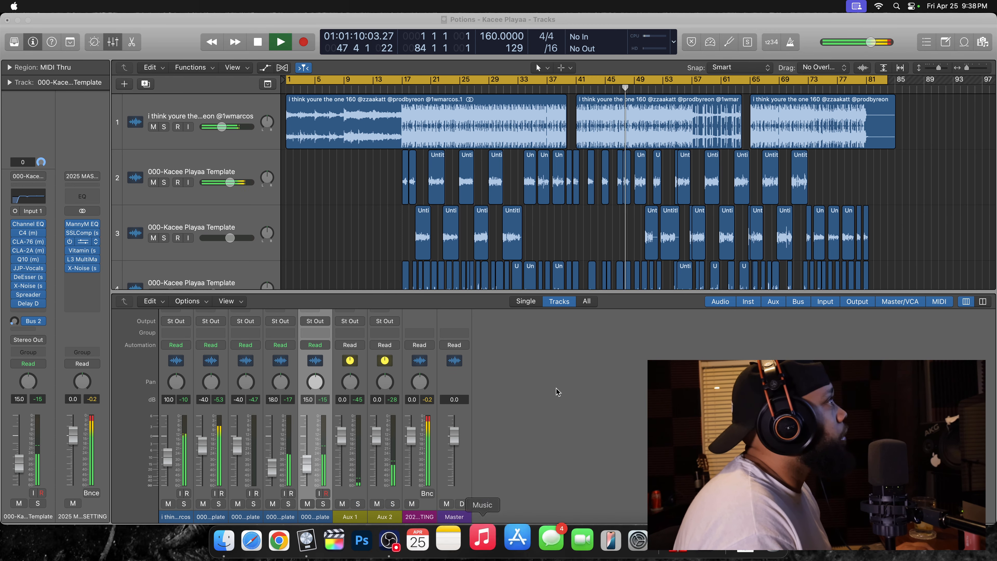
left_click(379, 300)
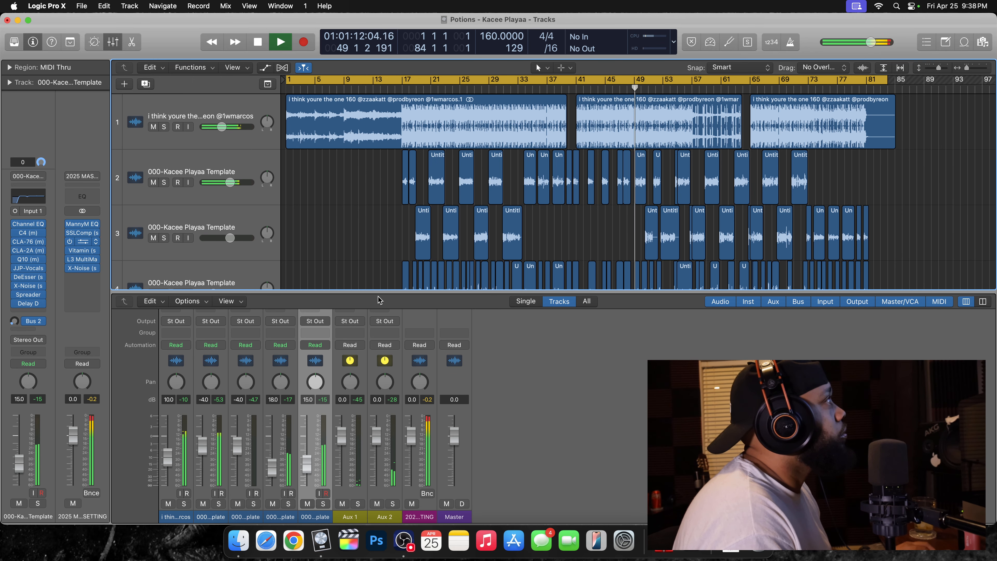
key("space")
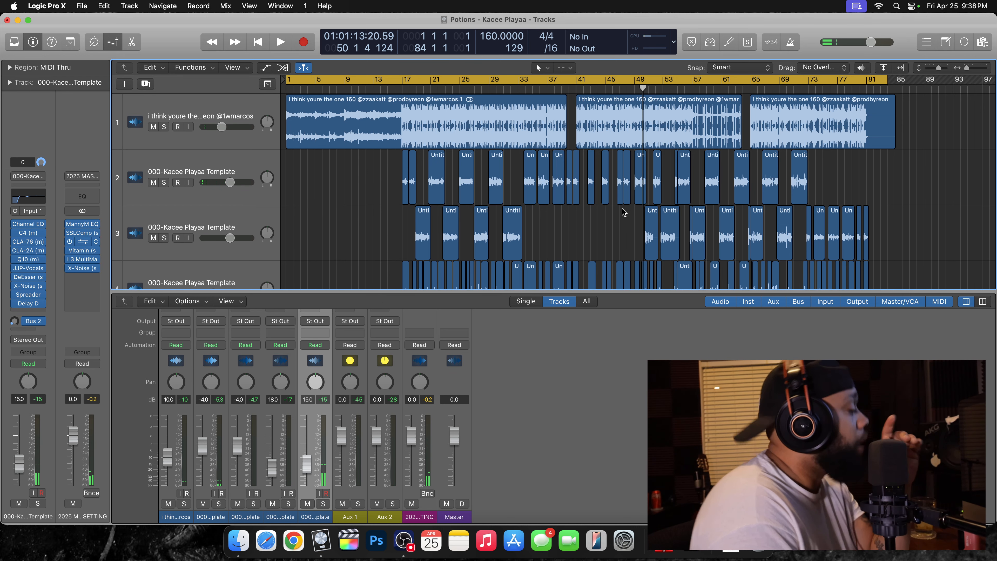
key("x")
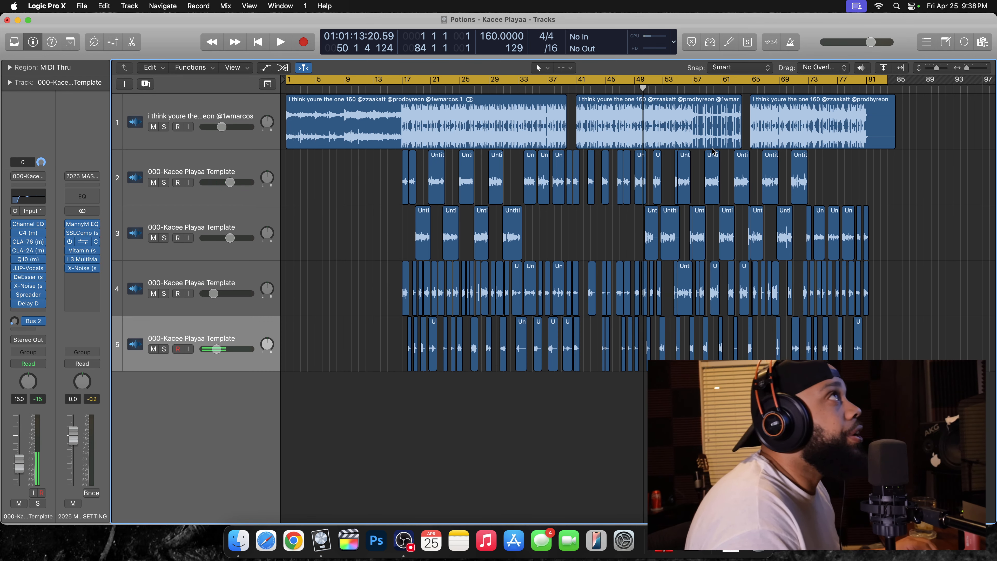
Step: Play the passage from about bar 38 through the gap in the beat track, and stop just before bar 42
left_click_drag(967, 70, 974, 72)
scroll(901, 156, "left", 10)
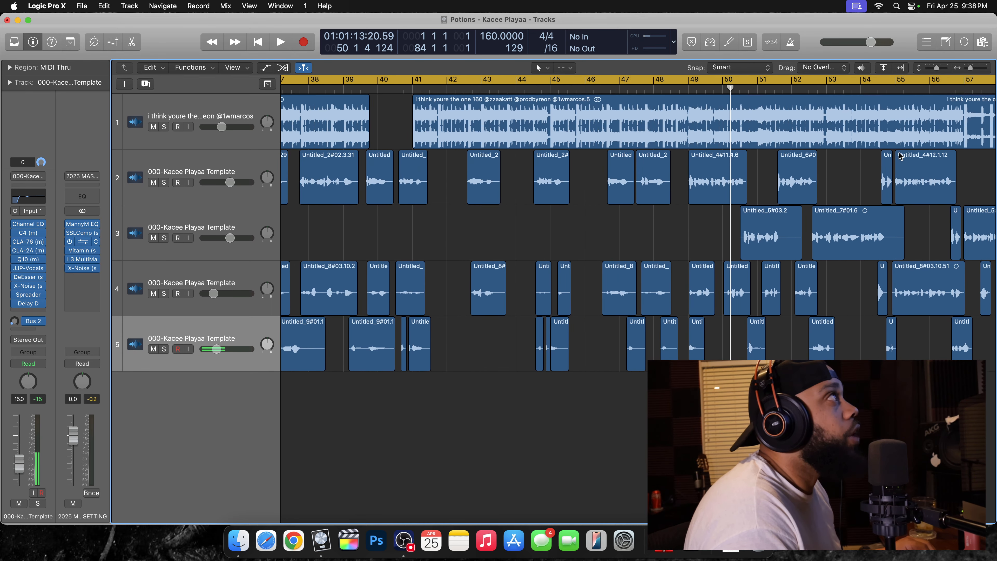
scroll(888, 156, "left", 15)
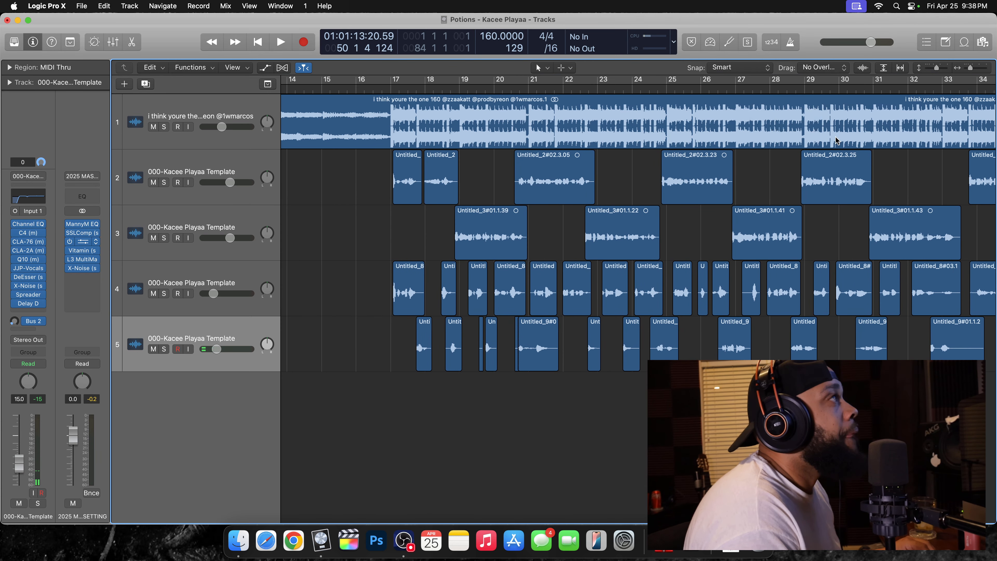
scroll(835, 135, "right", 8)
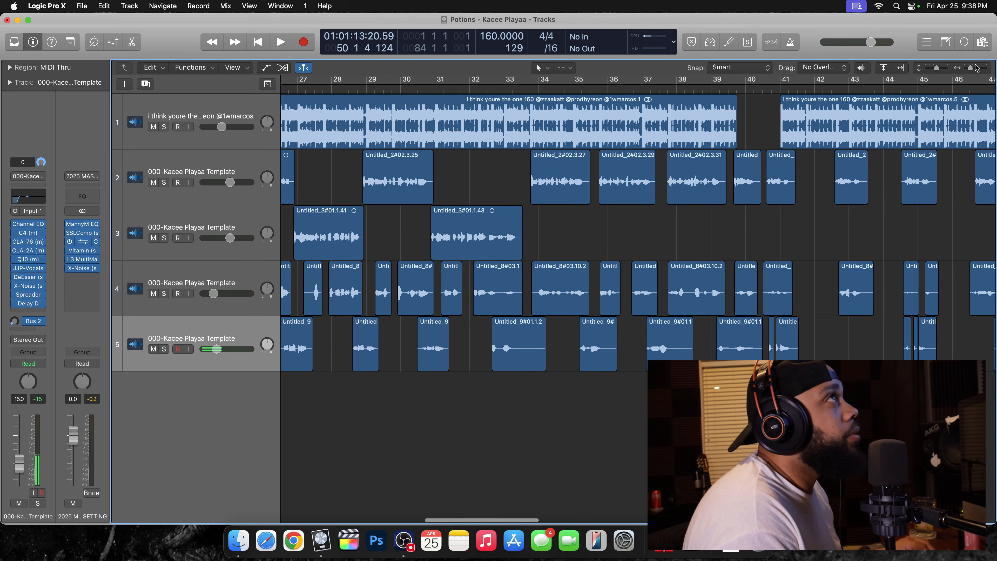
left_click_drag(971, 69, 975, 72)
scroll(955, 123, "right", 10)
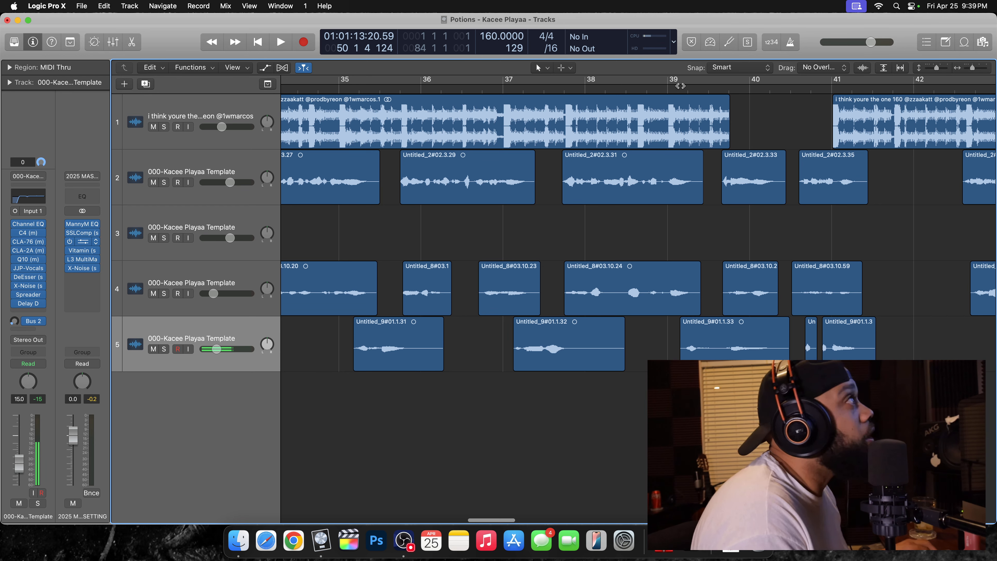
left_click(607, 87)
left_click(657, 88)
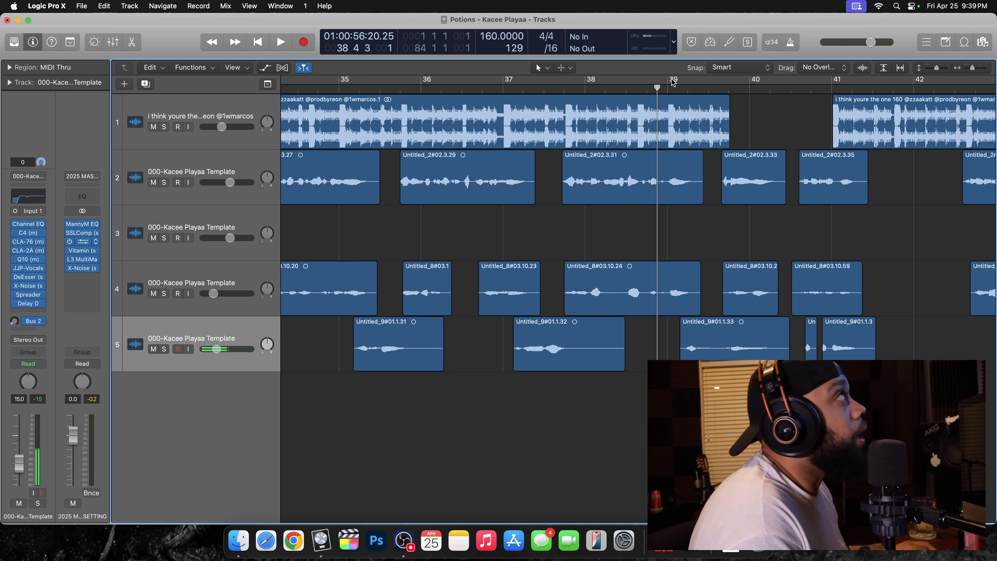
left_click(636, 87)
key("space")
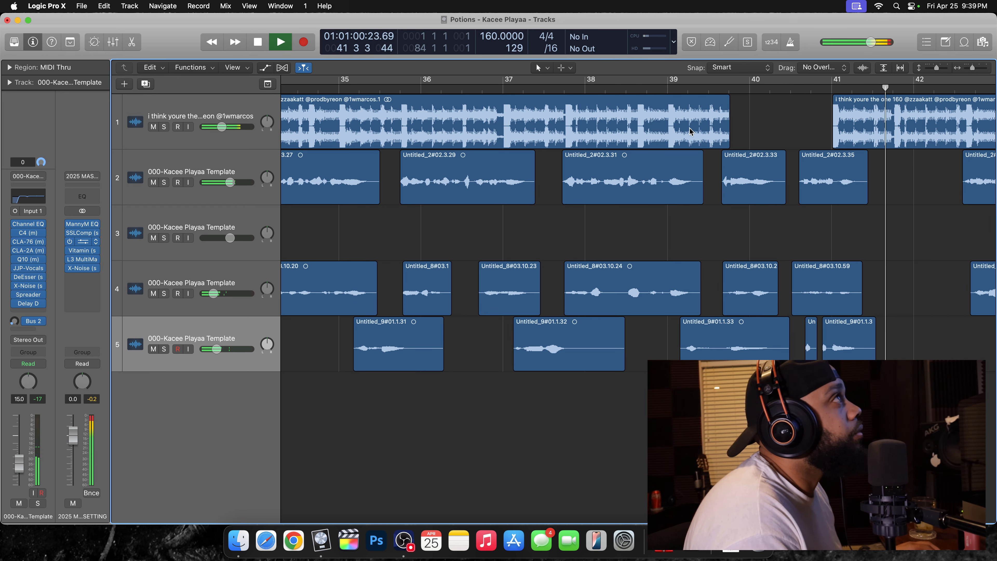
key("space")
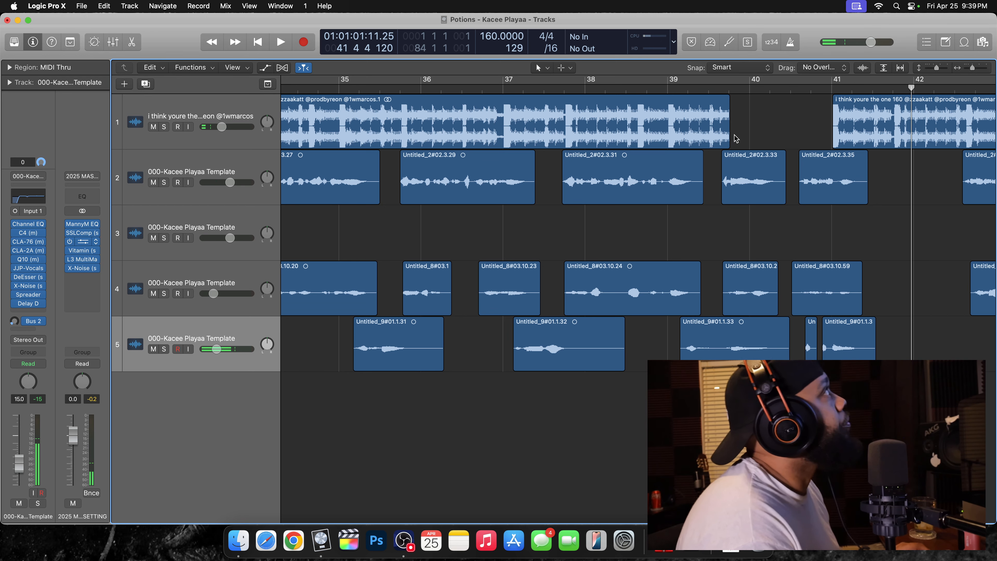
left_click(86, 11)
left_click(133, 107)
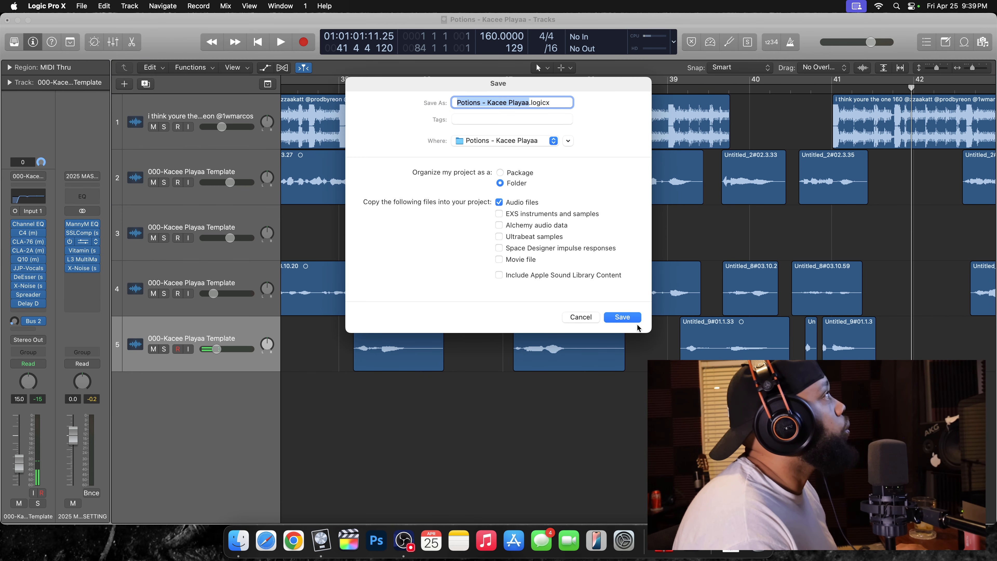
left_click(580, 319)
Step: Open the bounce settings for the project, enable PCM as a destination and set its sample rate to 48000
left_click(81, 10)
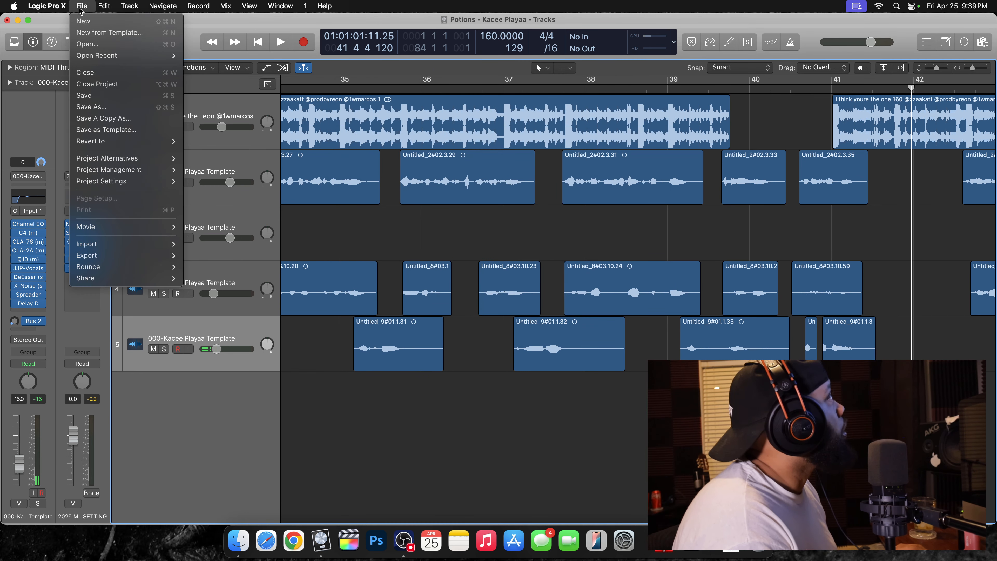
mouse_move(142, 170)
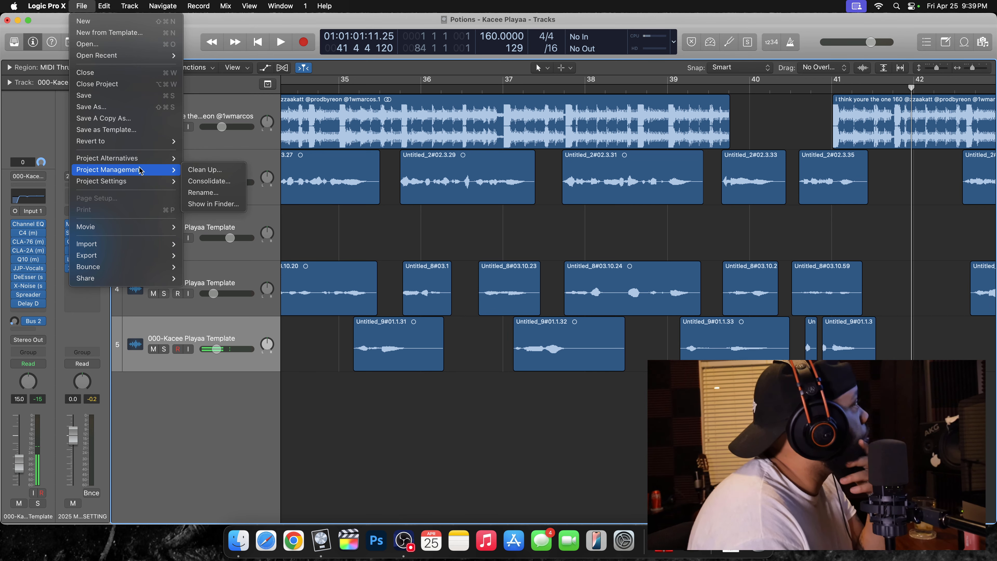
mouse_move(165, 269)
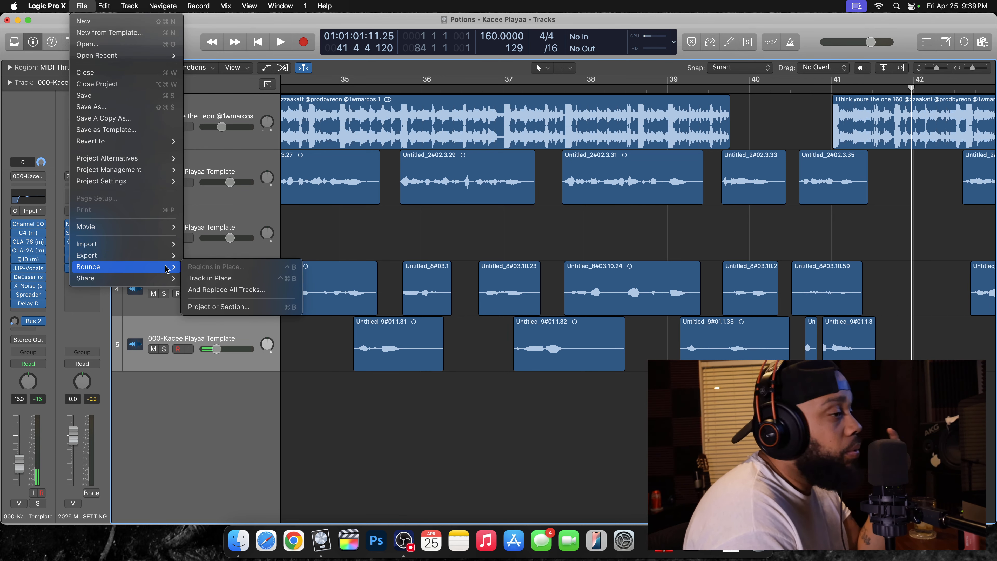
left_click(228, 301)
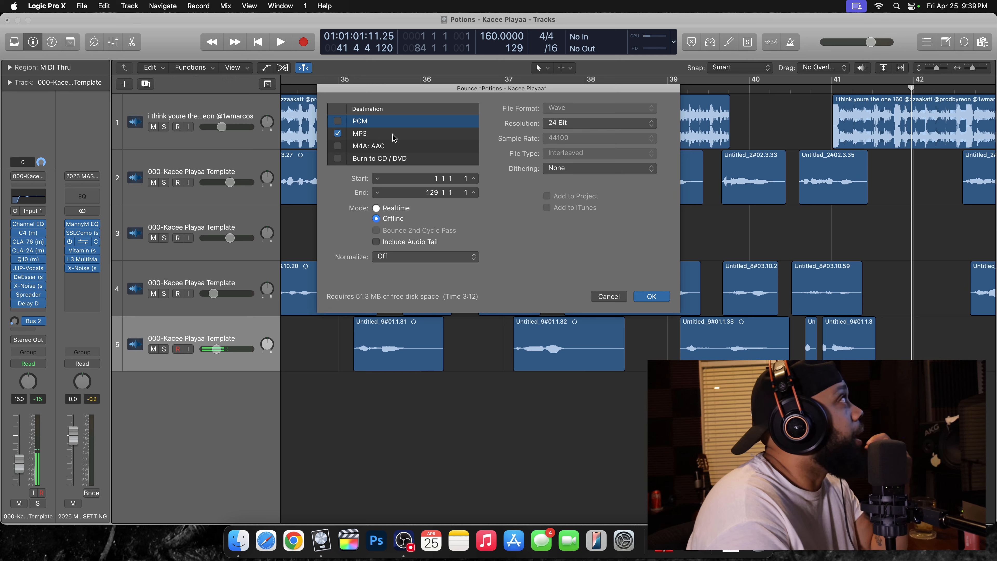
left_click(338, 122)
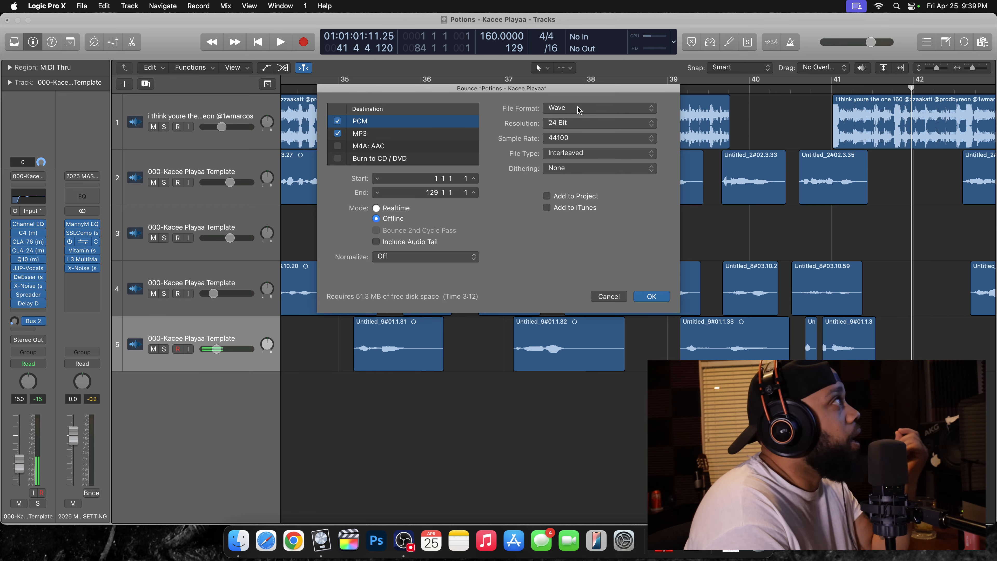
left_click(644, 138)
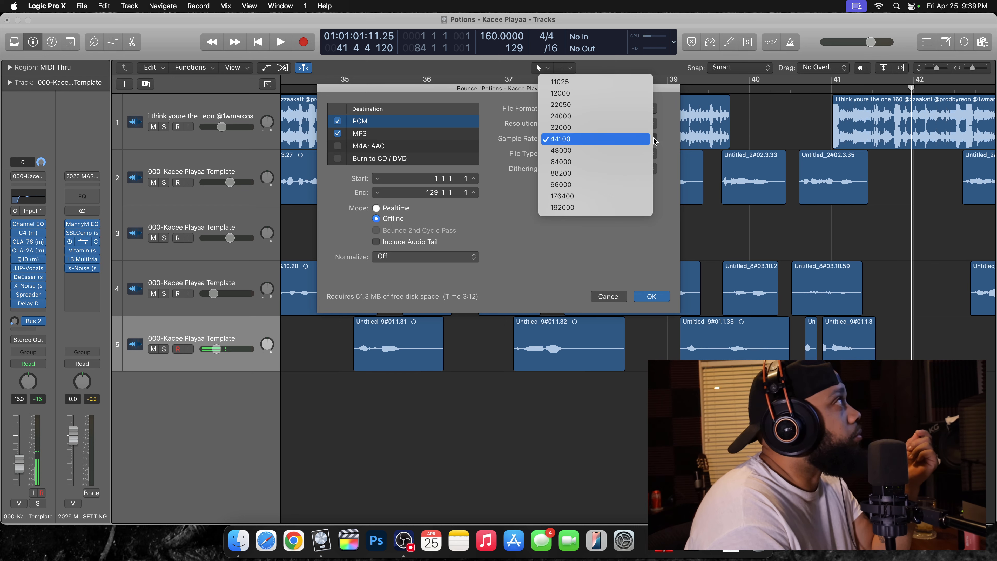
left_click(564, 151)
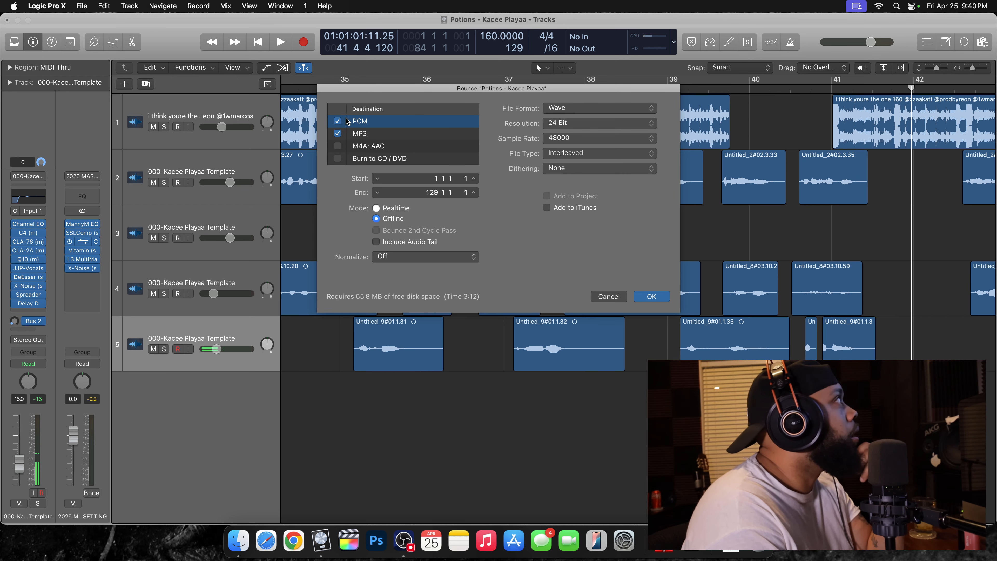
Step: Disable the PCM destination, examine the MP3 bit rate and encoding options, and cancel the bounce
left_click(337, 122)
left_click(361, 135)
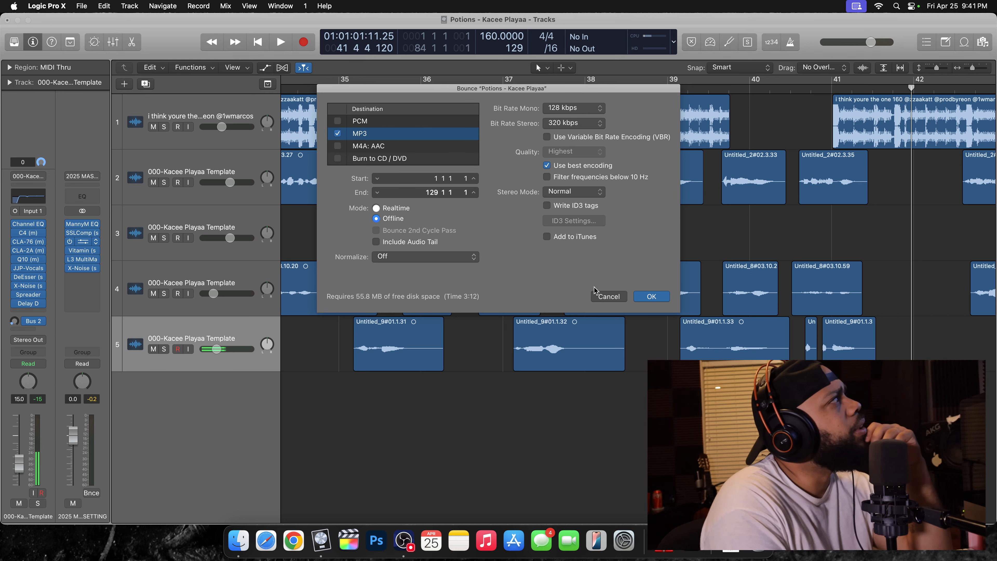
left_click(612, 299)
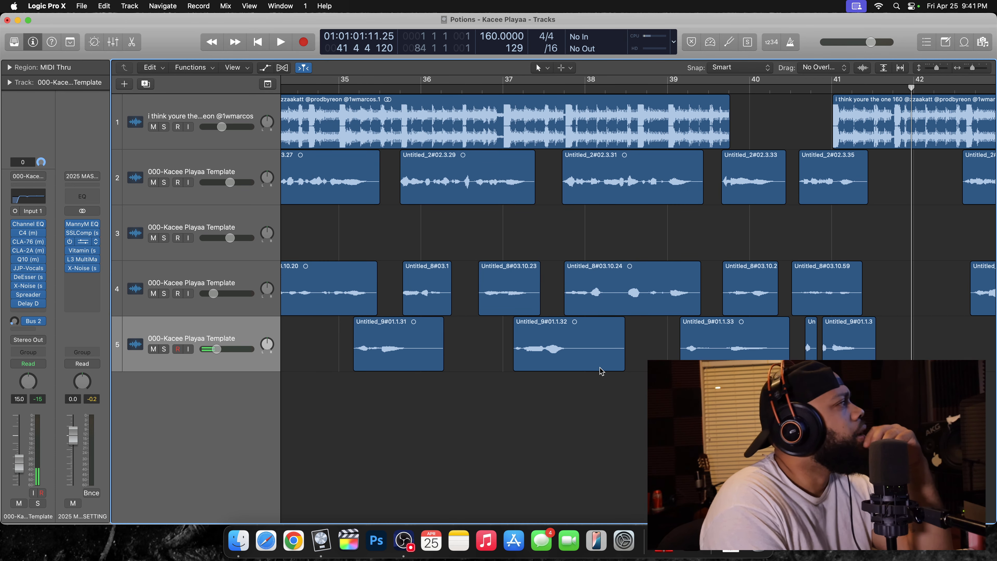
left_click(405, 538)
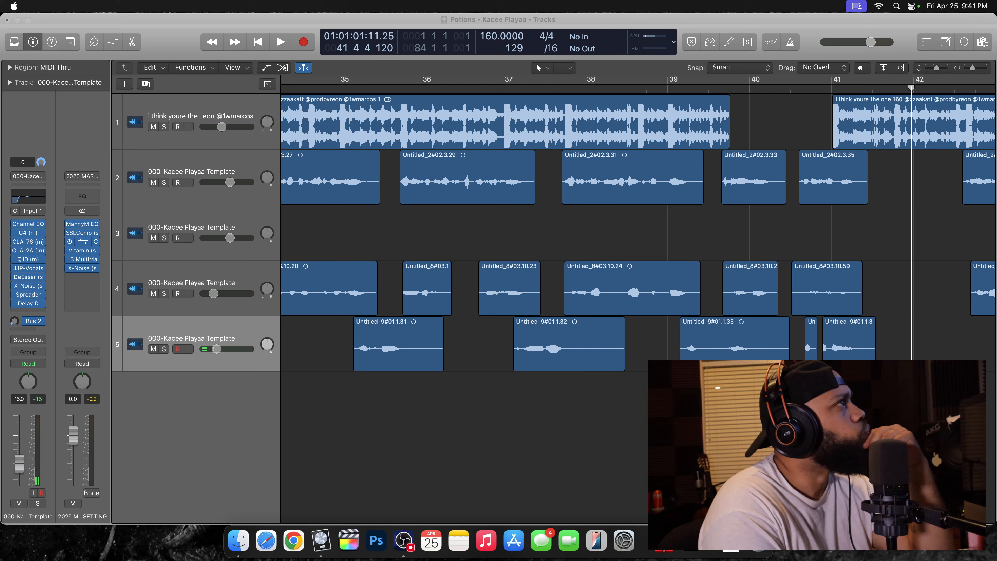